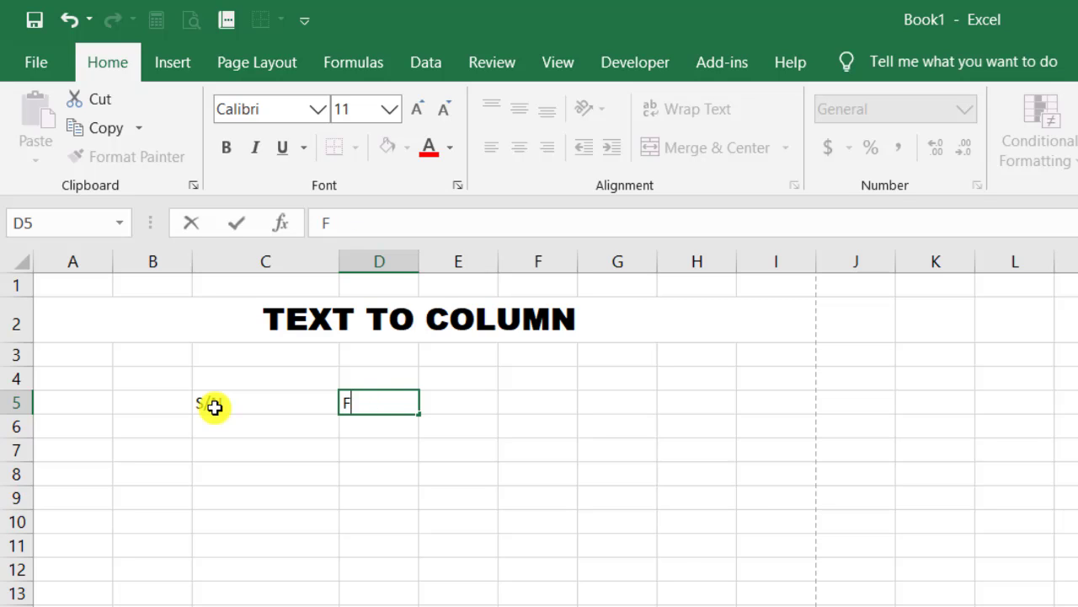
- Confirm the NAME header in D5 and type AGE in E5
{"action": "key", "text": "Tab"}
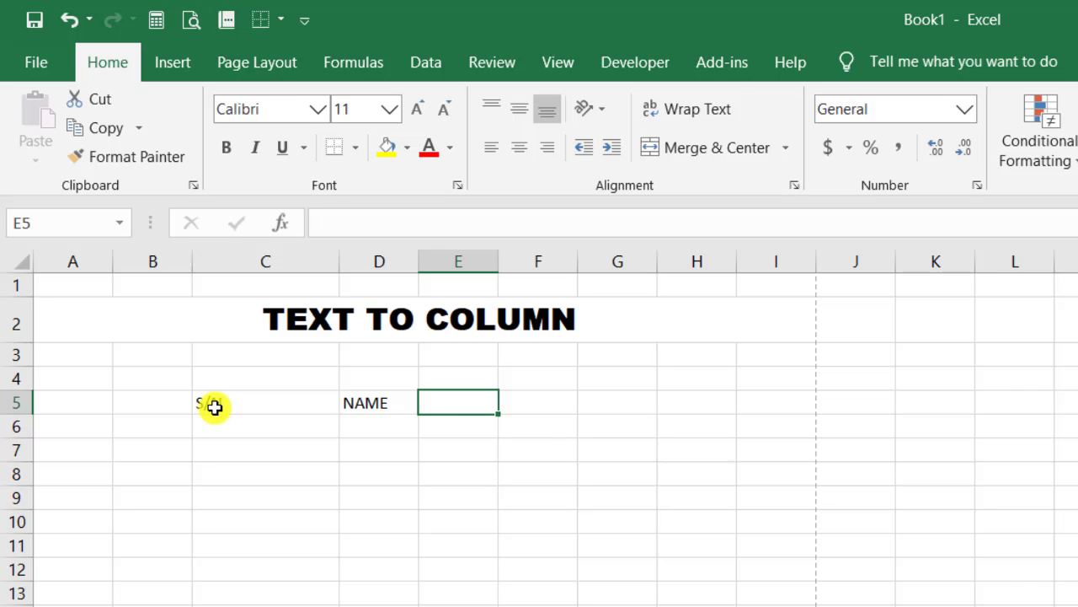
{"action": "type", "text": "AGE"}
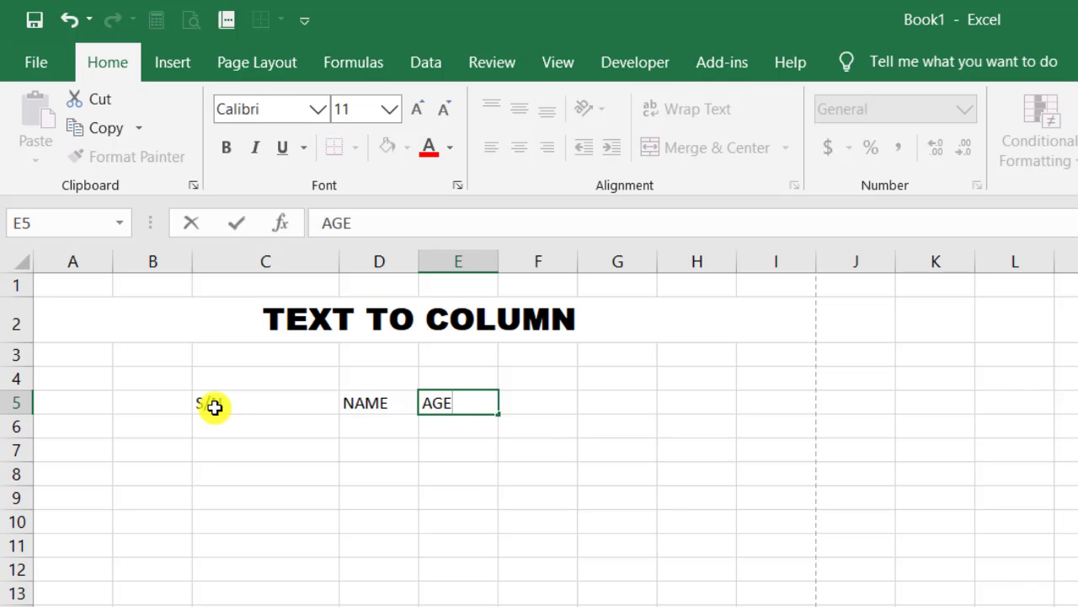
- Widen the NAME column for full names and narrow the S/N column
{"action": "left_click", "coordinate": [381, 434]}
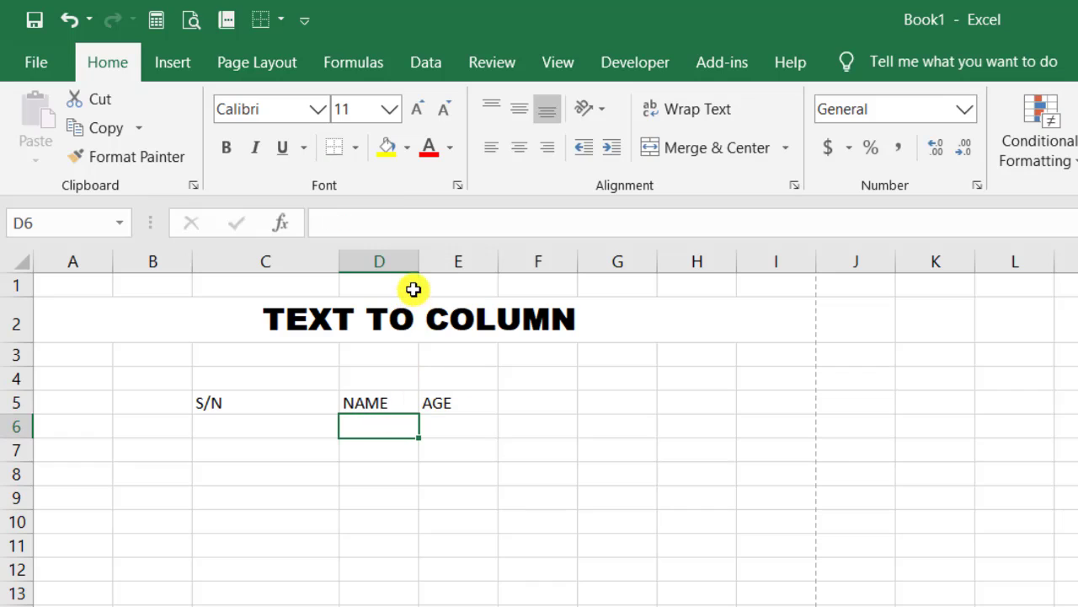
{"action": "left_click_drag", "start_coordinate": [417, 263], "coordinate": [568, 300]}
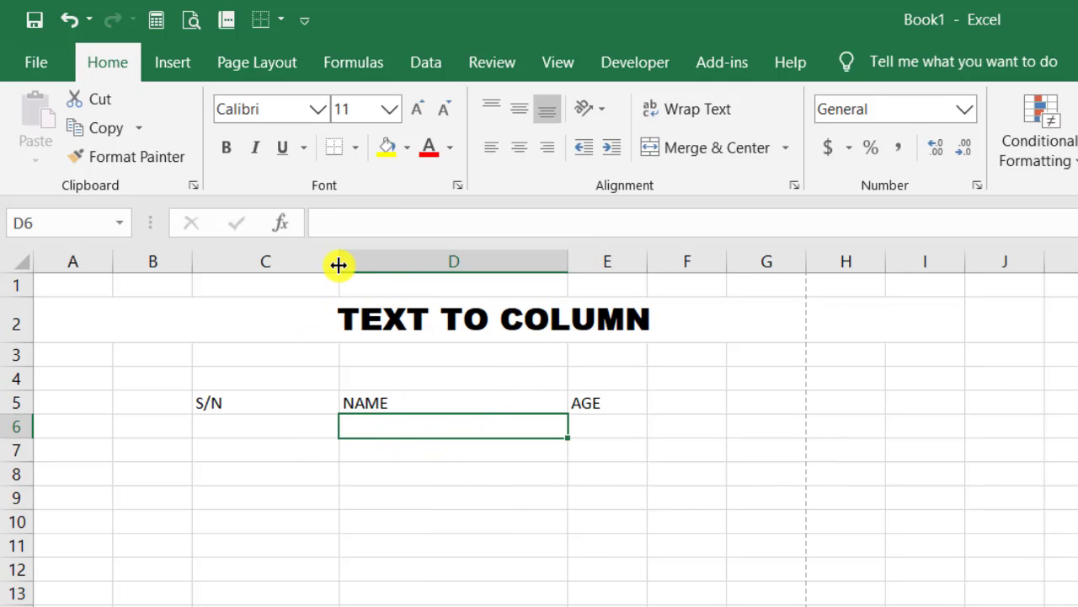
{"action": "left_click_drag", "start_coordinate": [337, 265], "coordinate": [251, 290]}
{"action": "left_click", "coordinate": [221, 426]}
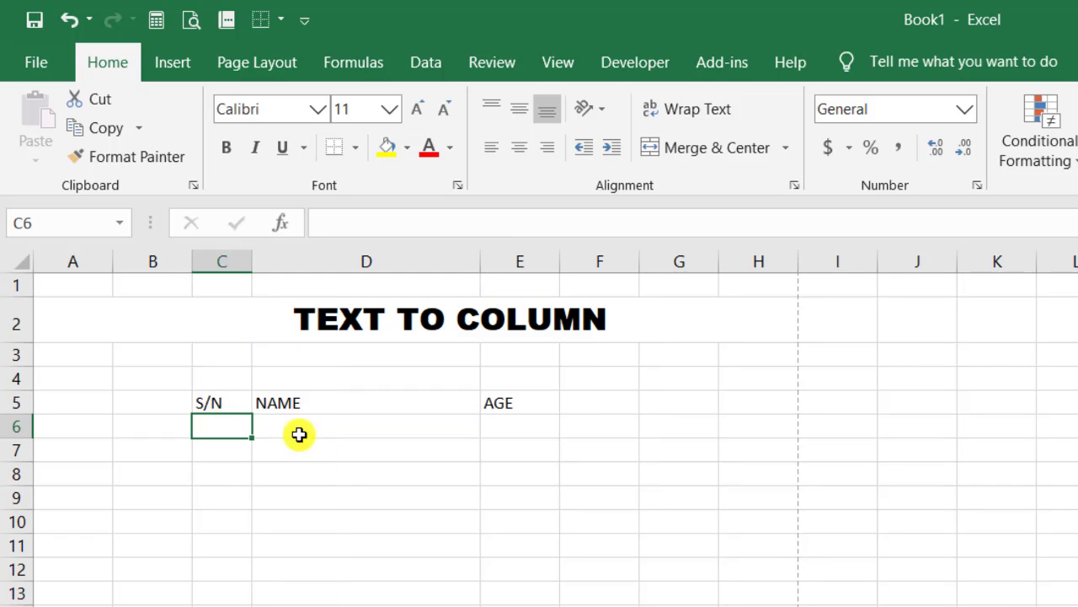
- Type the five full names into D6:D10 under NAME
{"action": "left_click", "coordinate": [328, 427]}
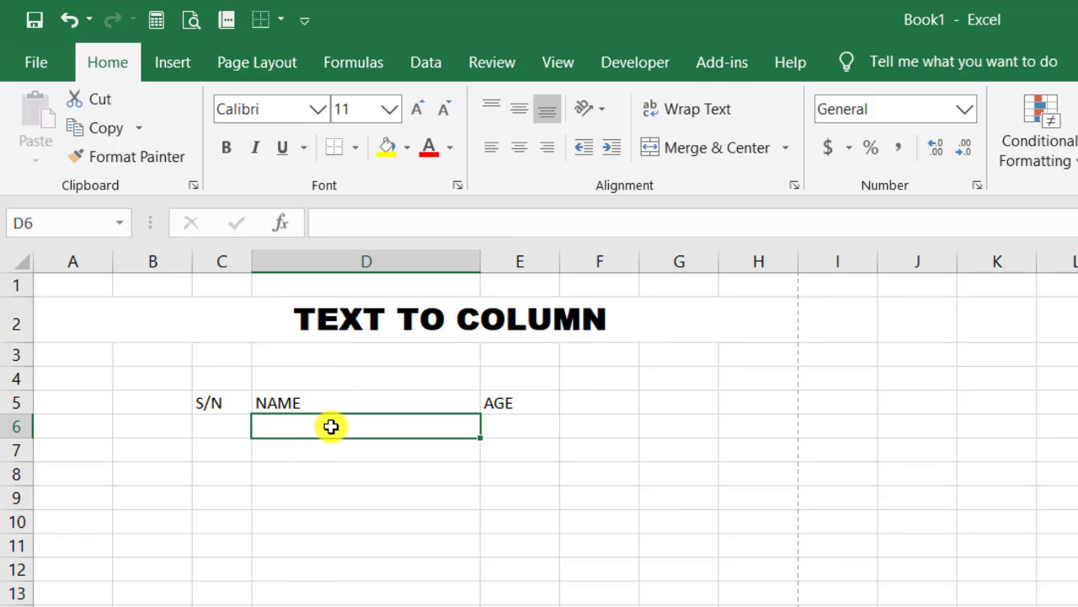
{"action": "type", "text": "JOHNSON MA"}
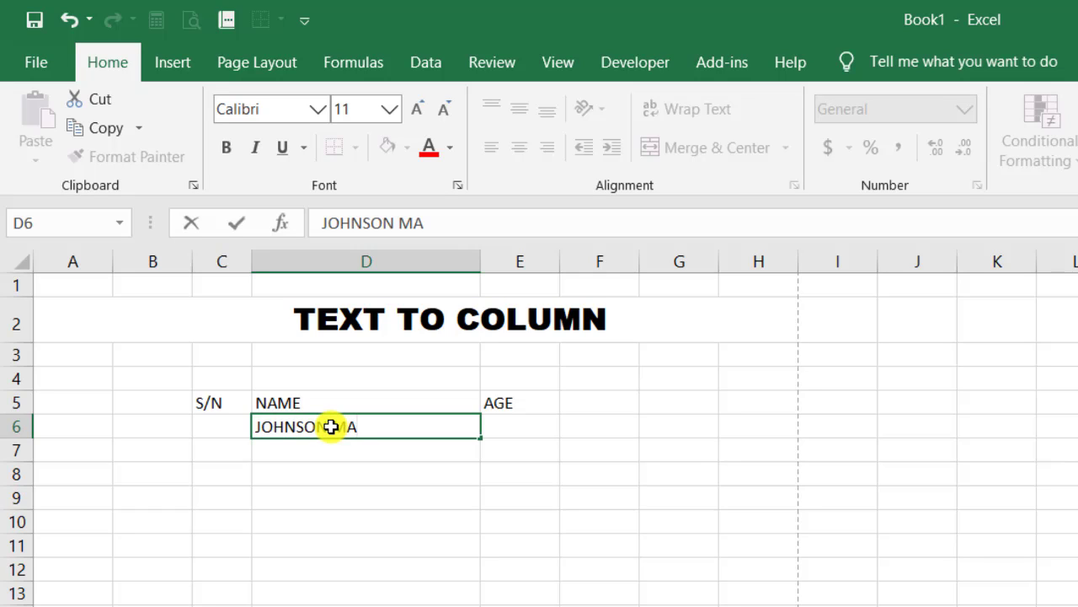
{"action": "type", "text": "ENIGBAGBE EMMANUEL"}
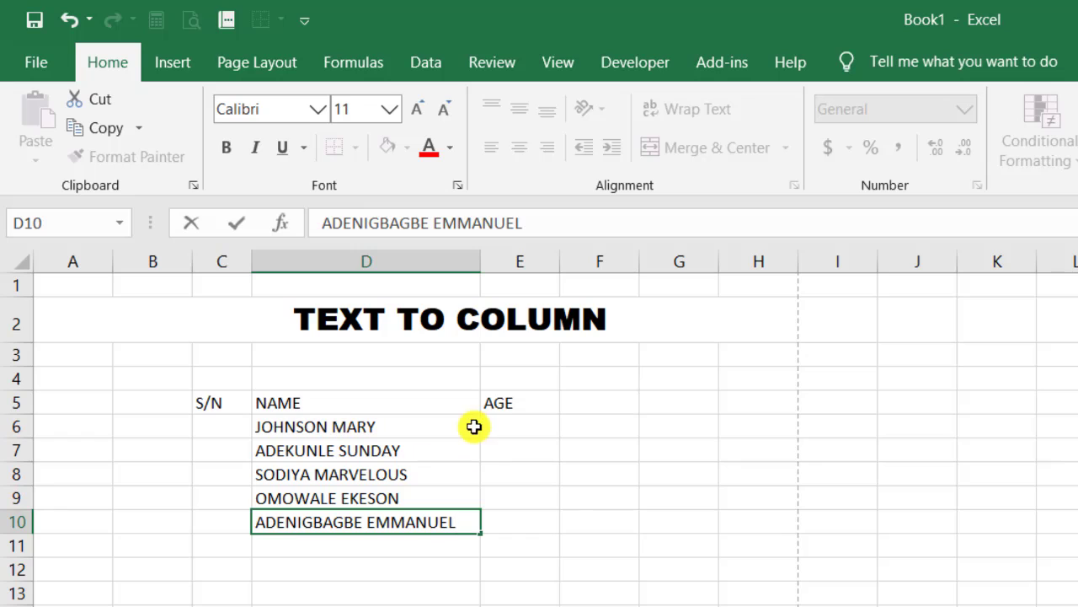
{"action": "left_click", "coordinate": [505, 427]}
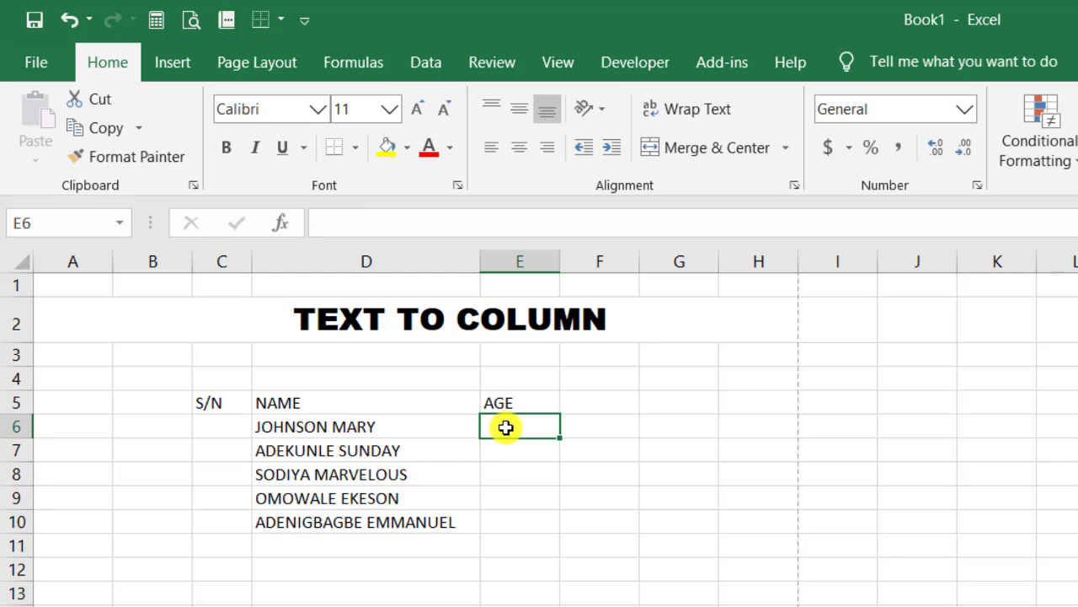
- Fill in the ages 25, 24, 34, 30, 35 and serial numbers 1–5
{"action": "type", "text": "25"}
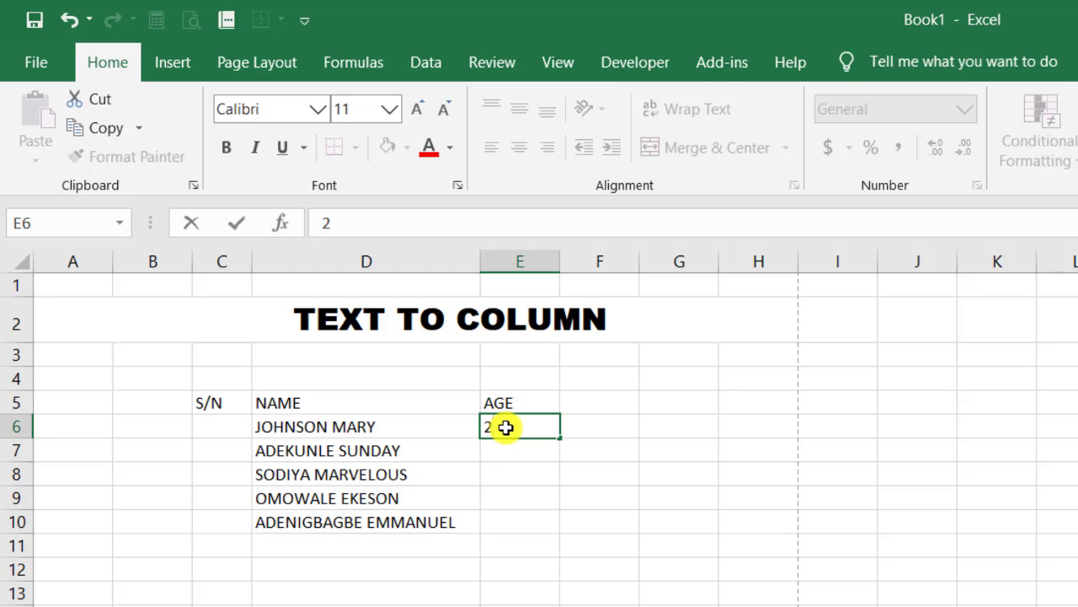
{"action": "key", "text": "Return"}
{"action": "type", "text": "2"}
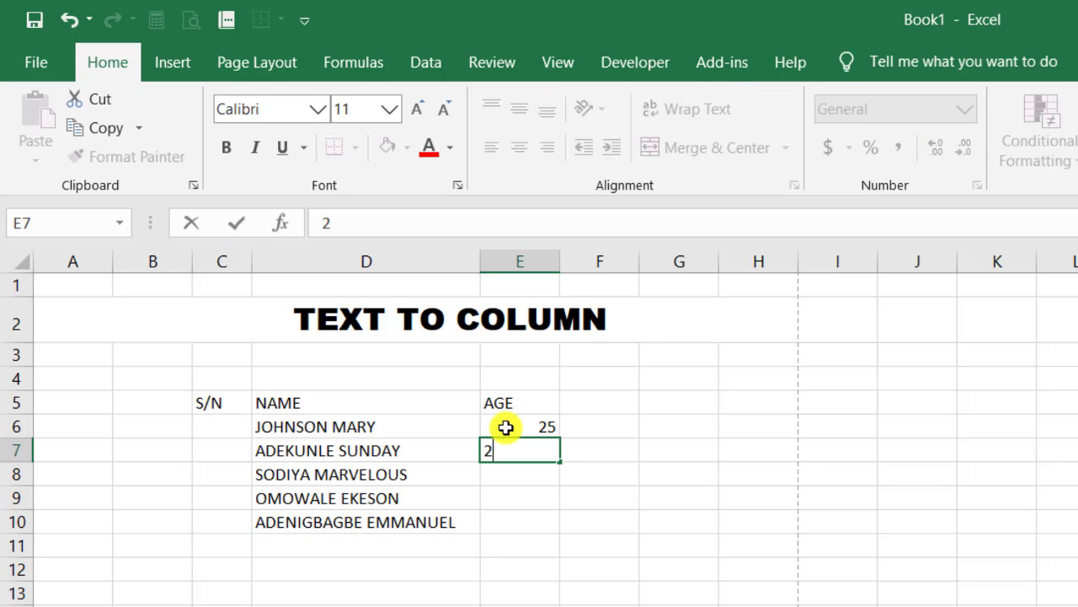
{"action": "type", "text": "4"}
{"action": "key", "text": "Return"}
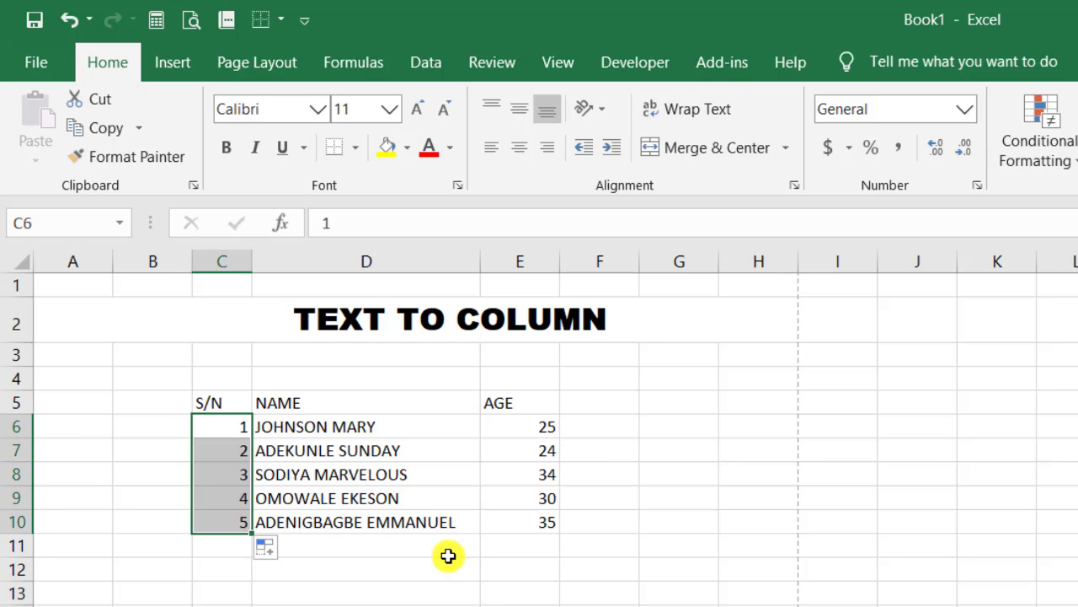
{"action": "left_click", "coordinate": [435, 547]}
{"action": "left_click_drag", "start_coordinate": [228, 405], "coordinate": [518, 530]}
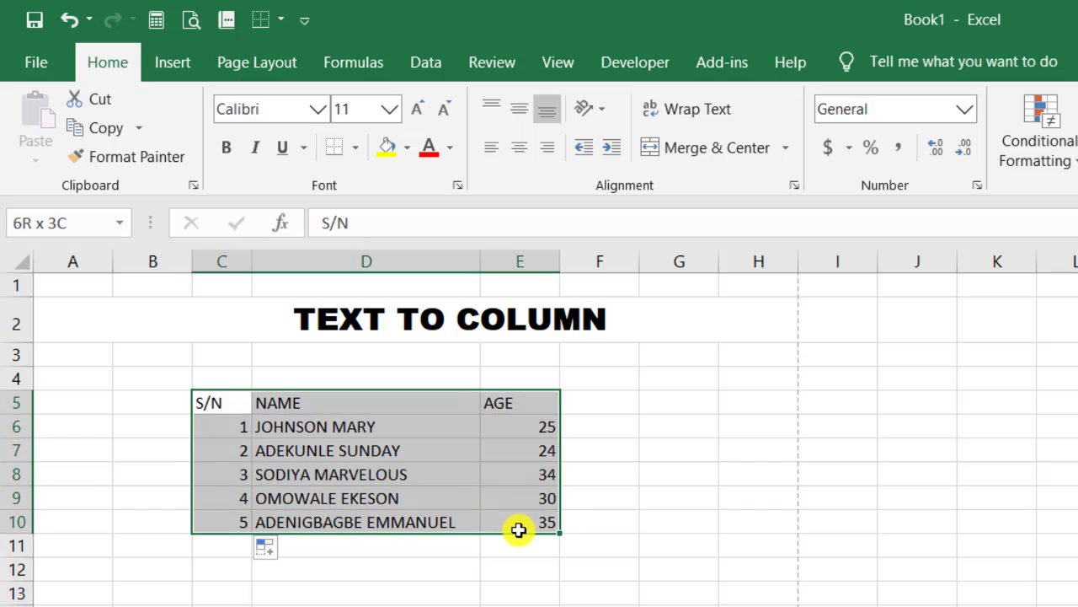
- Give the table All Borders and make the header row bold, centred horizontally and vertically
{"action": "left_click", "coordinate": [355, 147]}
{"action": "left_click", "coordinate": [394, 359]}
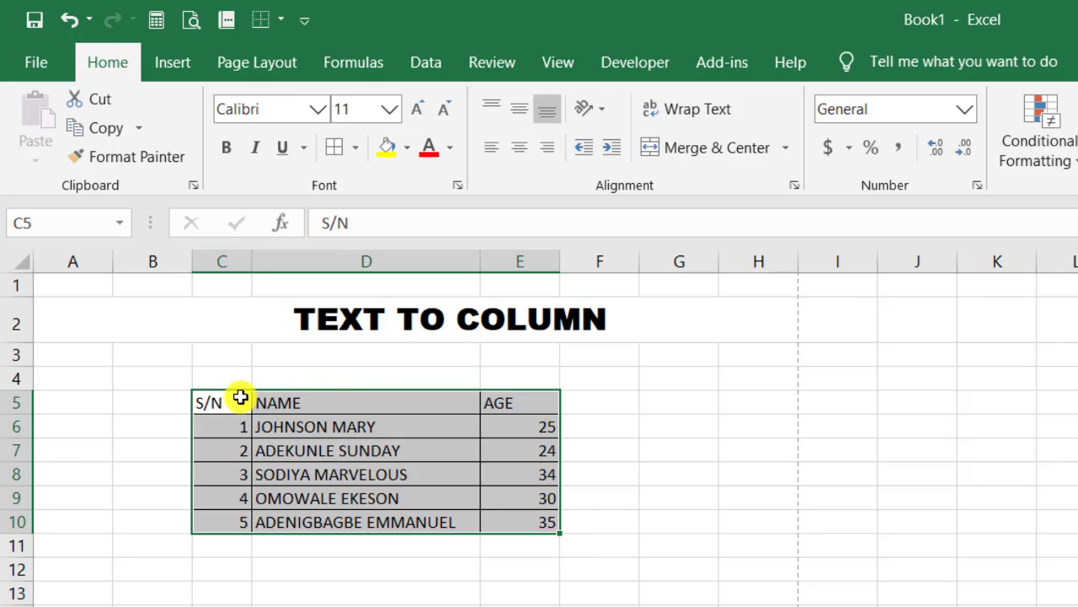
{"action": "left_click_drag", "start_coordinate": [240, 398], "coordinate": [530, 407]}
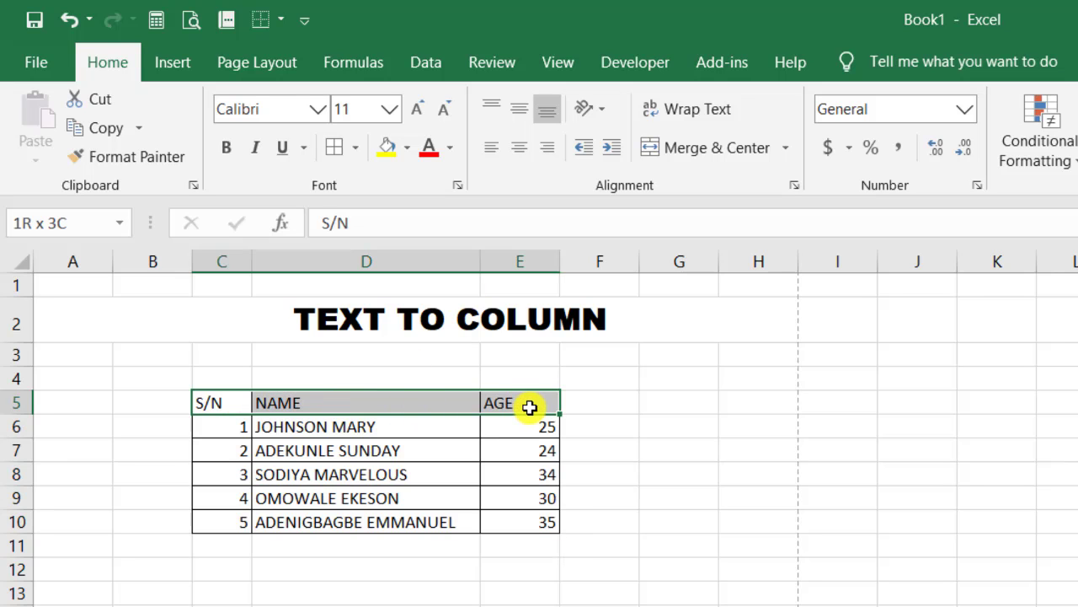
{"action": "left_click", "coordinate": [225, 146]}
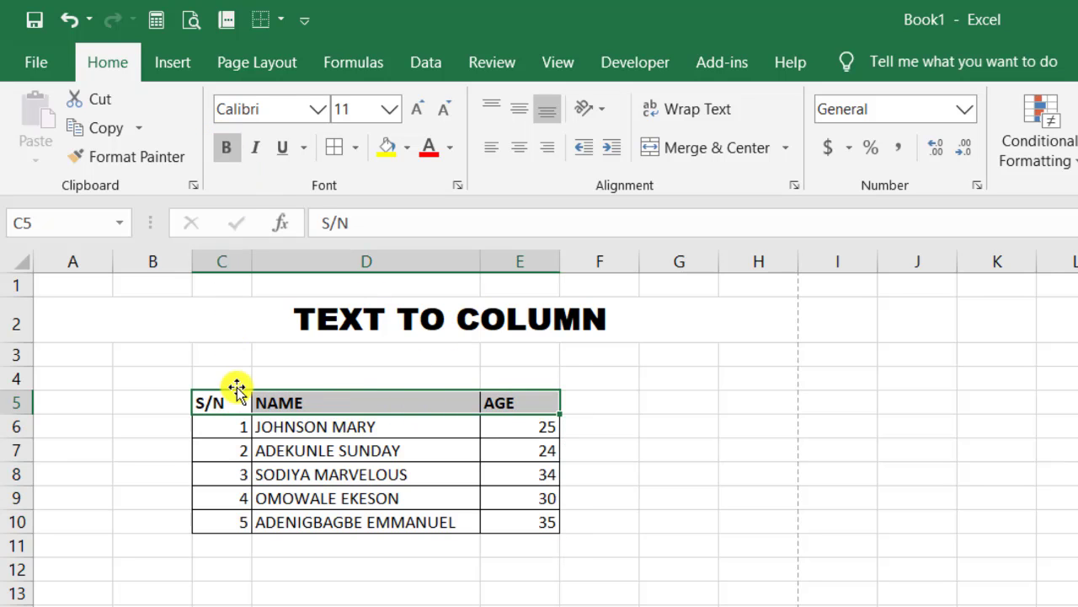
{"action": "left_click", "coordinate": [519, 149]}
{"action": "left_click", "coordinate": [518, 109]}
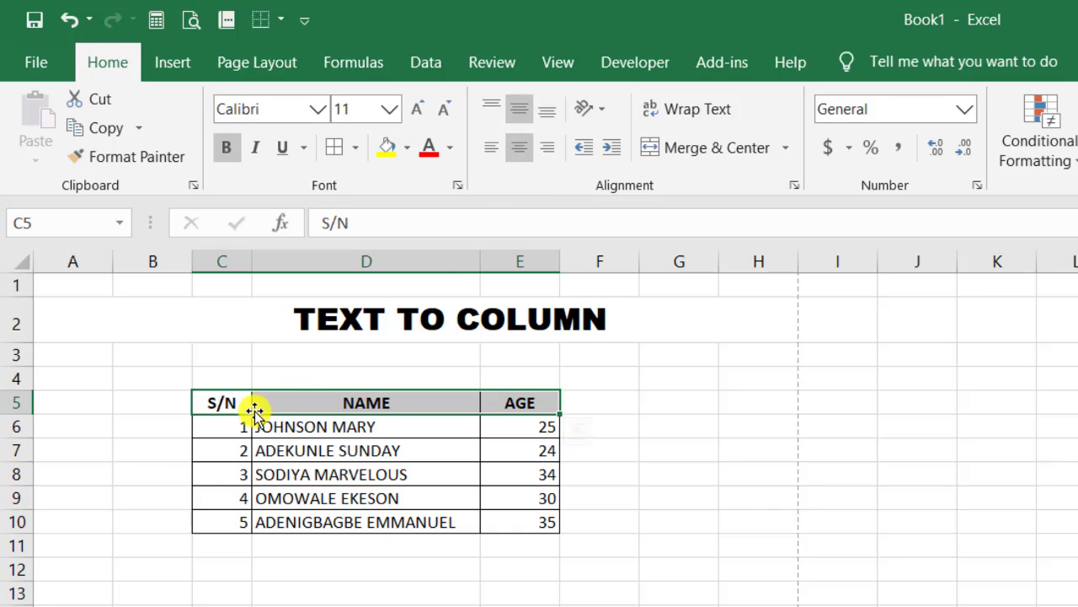
- Centre the serial numbers 1–5 horizontally and vertically
{"action": "left_click_drag", "start_coordinate": [229, 427], "coordinate": [241, 515]}
{"action": "left_click", "coordinate": [517, 150]}
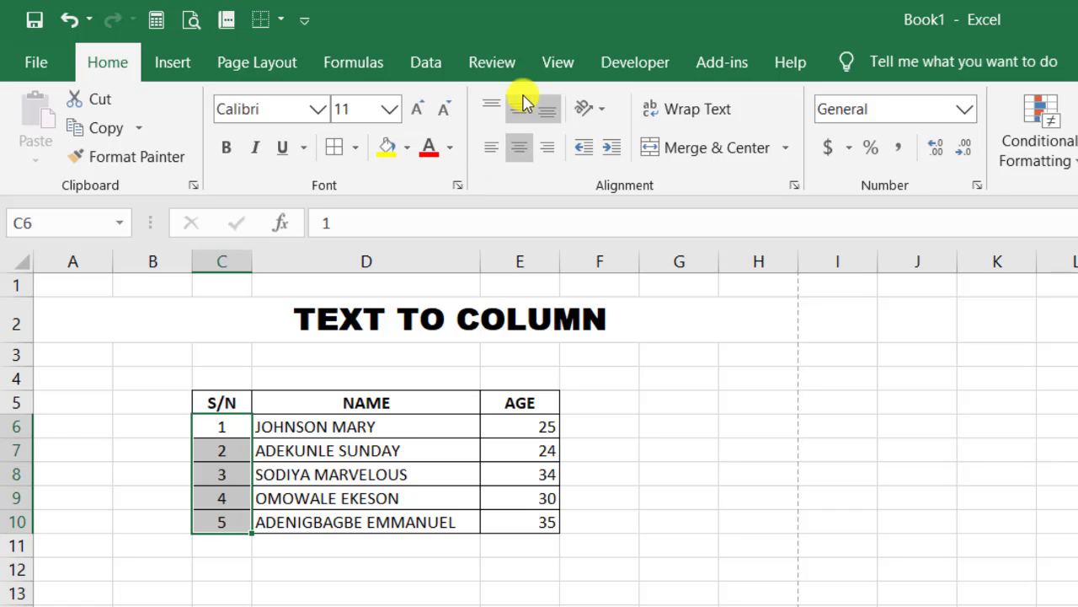
{"action": "left_click", "coordinate": [522, 110]}
{"action": "left_click", "coordinate": [602, 469]}
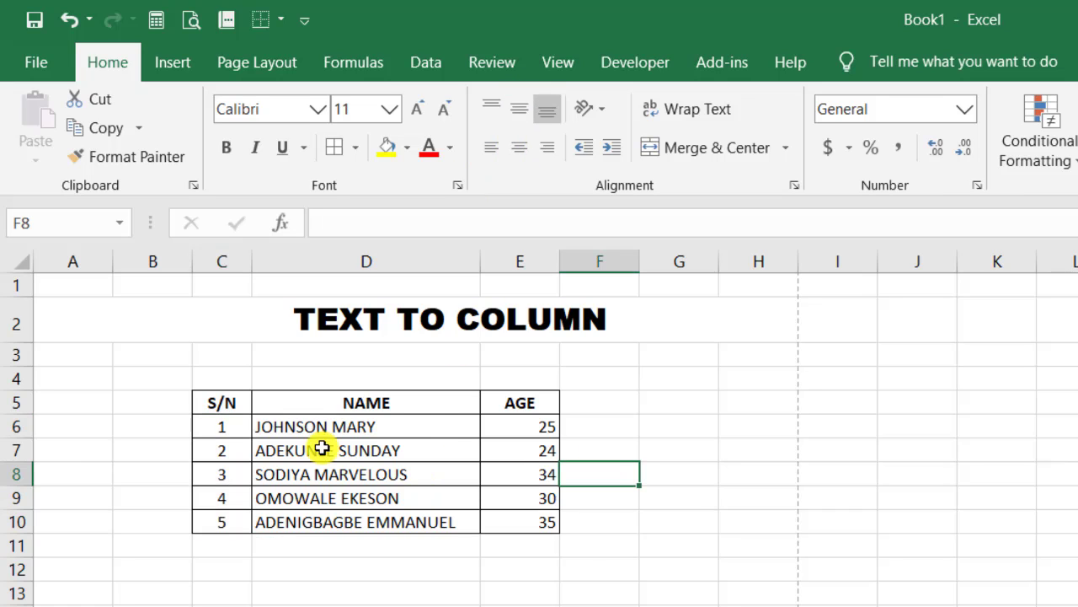
{"action": "left_click", "coordinate": [396, 431]}
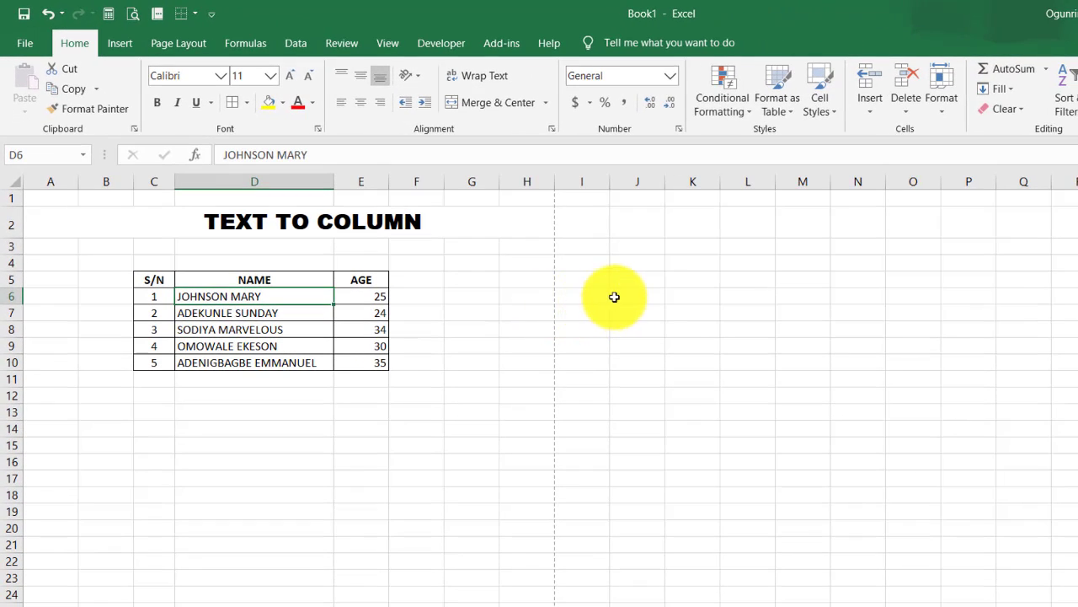
- Insert two blank columns E and F before AGE, pushing AGE to column G
{"action": "left_click", "coordinate": [624, 295]}
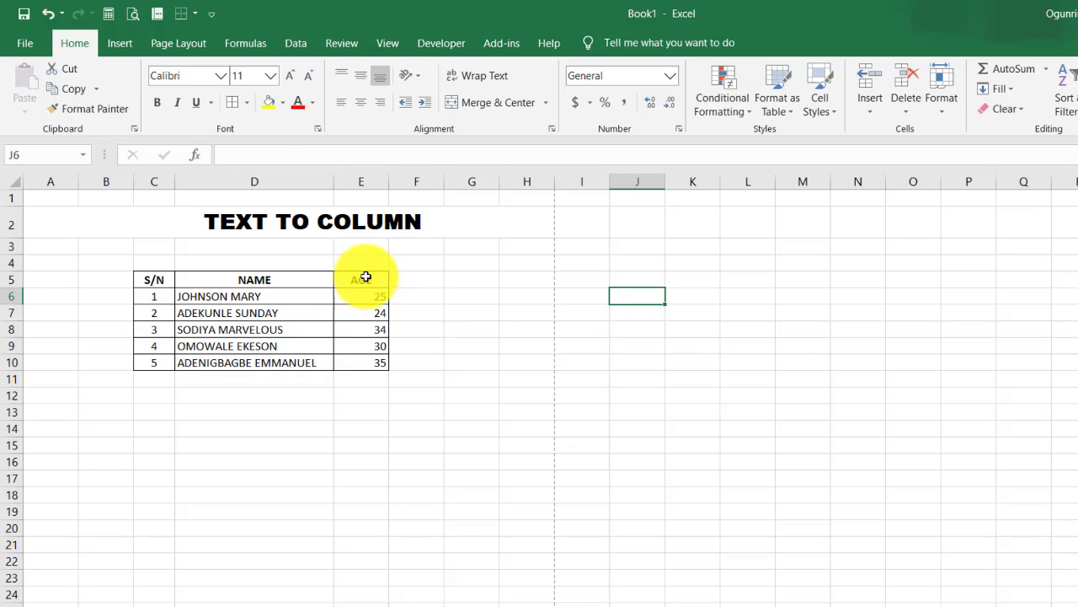
{"action": "left_click", "coordinate": [380, 182]}
{"action": "right_click", "coordinate": [380, 182]}
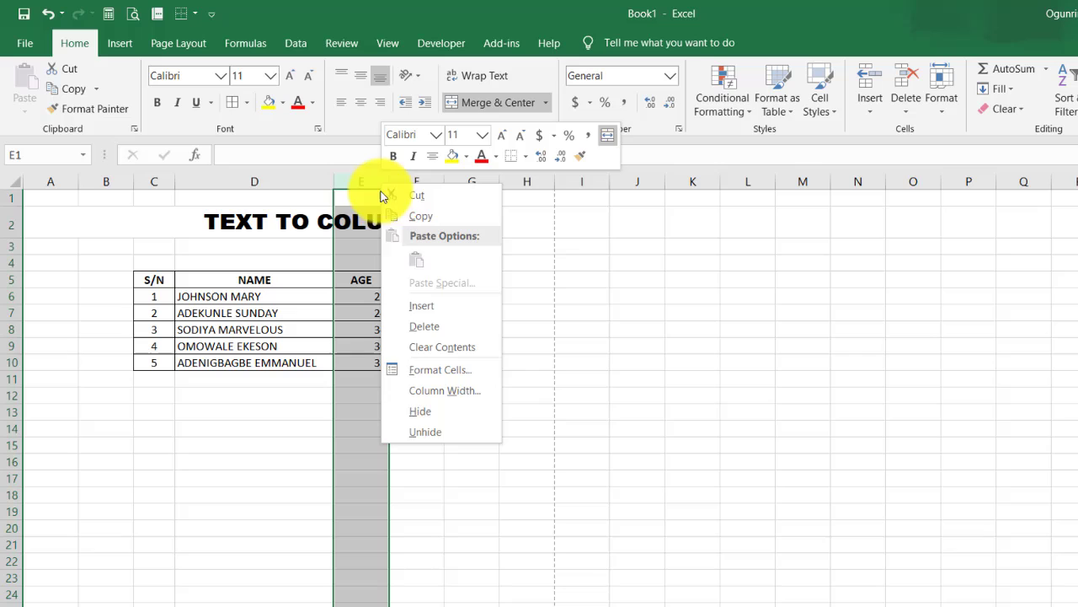
{"action": "left_click", "coordinate": [409, 312]}
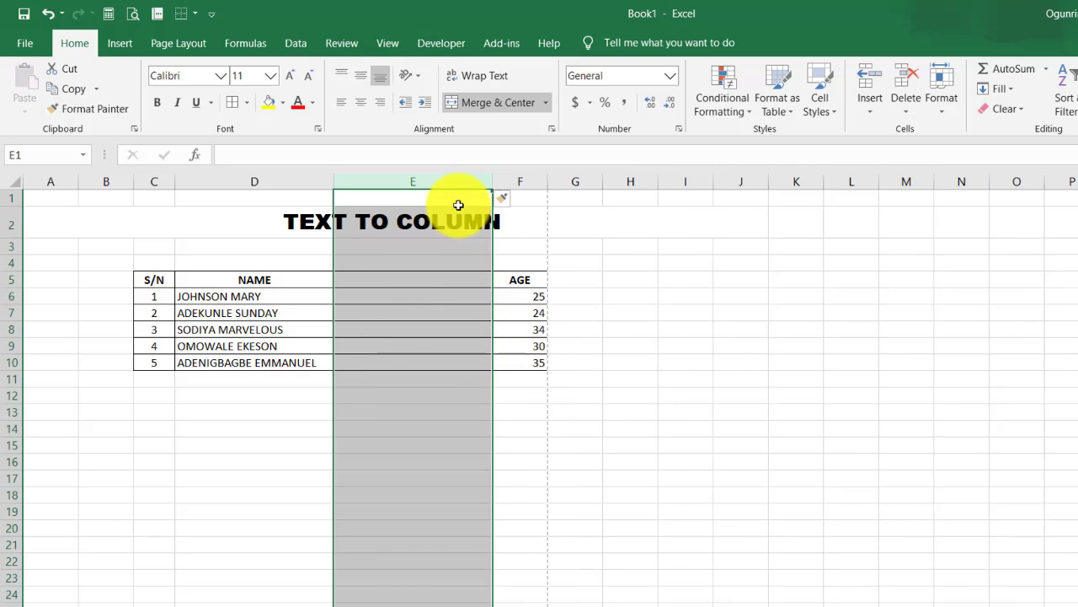
{"action": "right_click", "coordinate": [445, 178]}
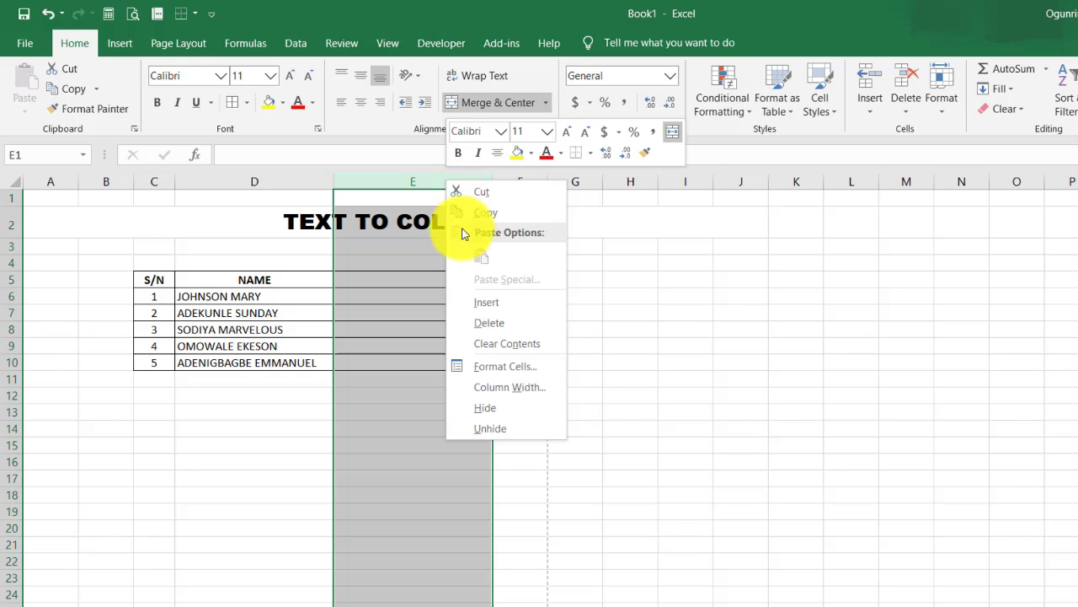
{"action": "left_click", "coordinate": [496, 298]}
{"action": "left_click", "coordinate": [500, 402]}
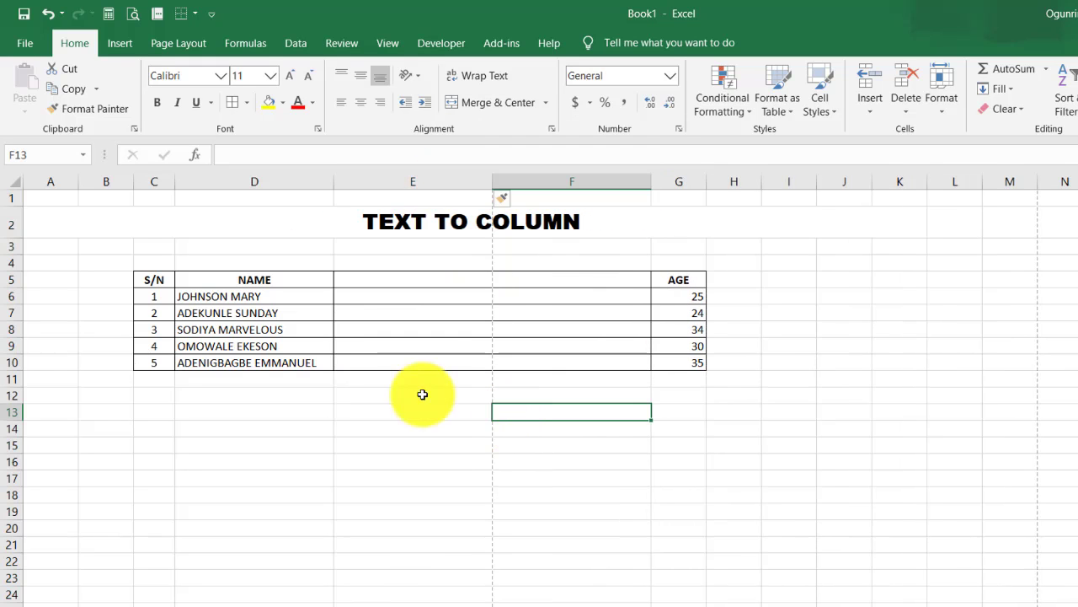
{"action": "left_click_drag", "start_coordinate": [232, 296], "coordinate": [253, 366]}
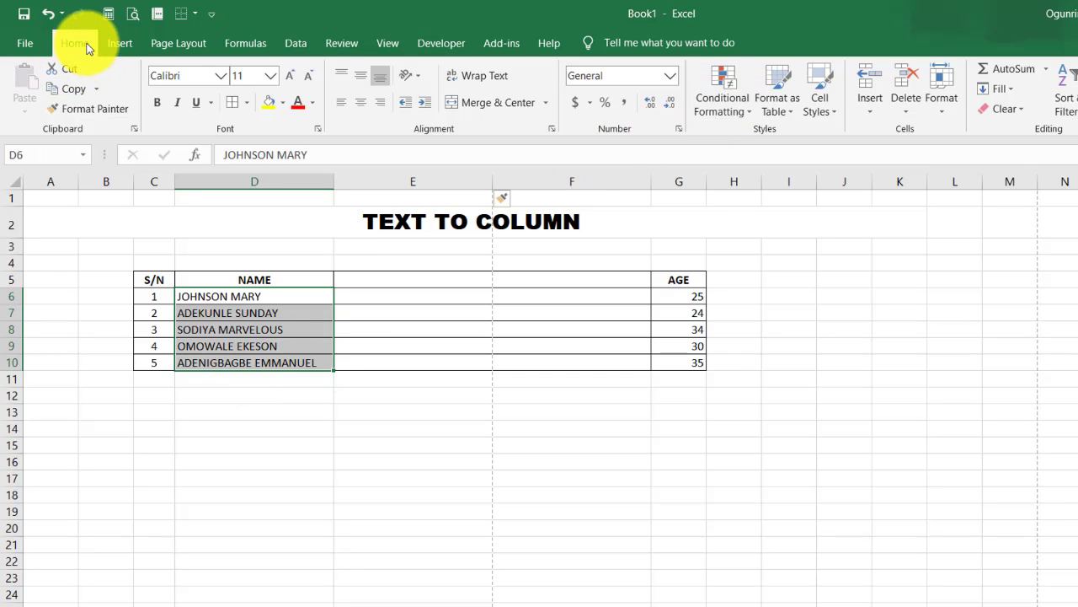
- Launch Data > Text to Columns for D6:D10, keeping the Delimited option
{"action": "left_click", "coordinate": [297, 43]}
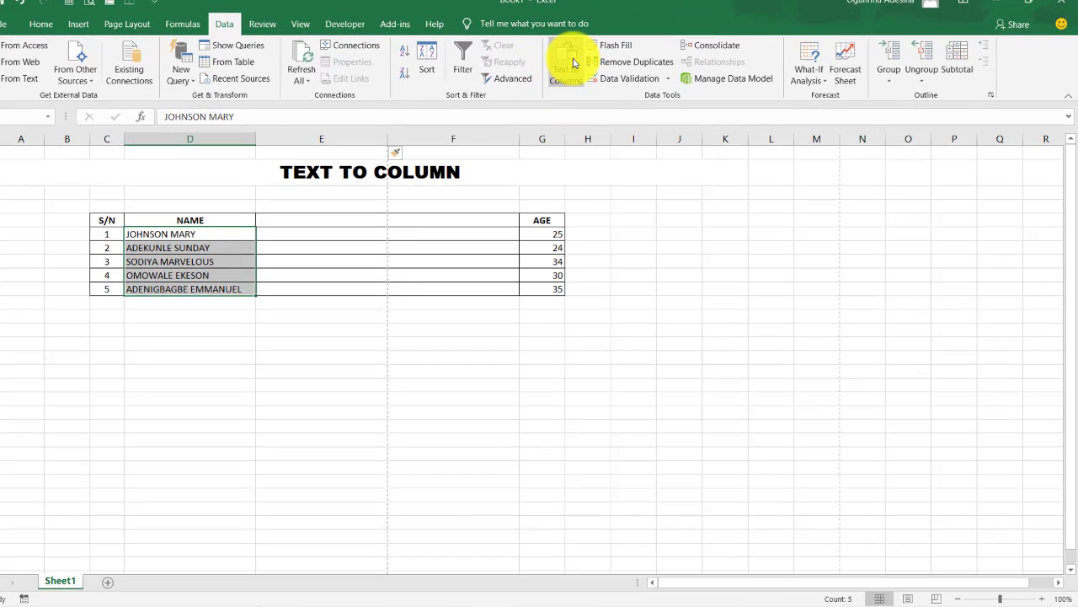
{"action": "left_click", "coordinate": [572, 69]}
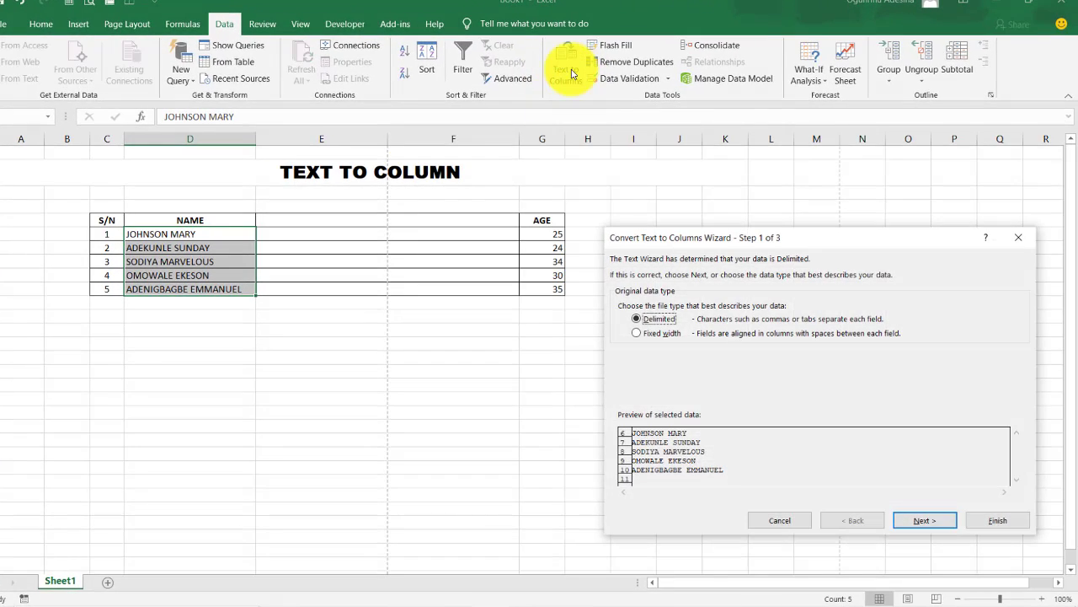
{"action": "left_click_drag", "start_coordinate": [765, 239], "coordinate": [697, 109]}
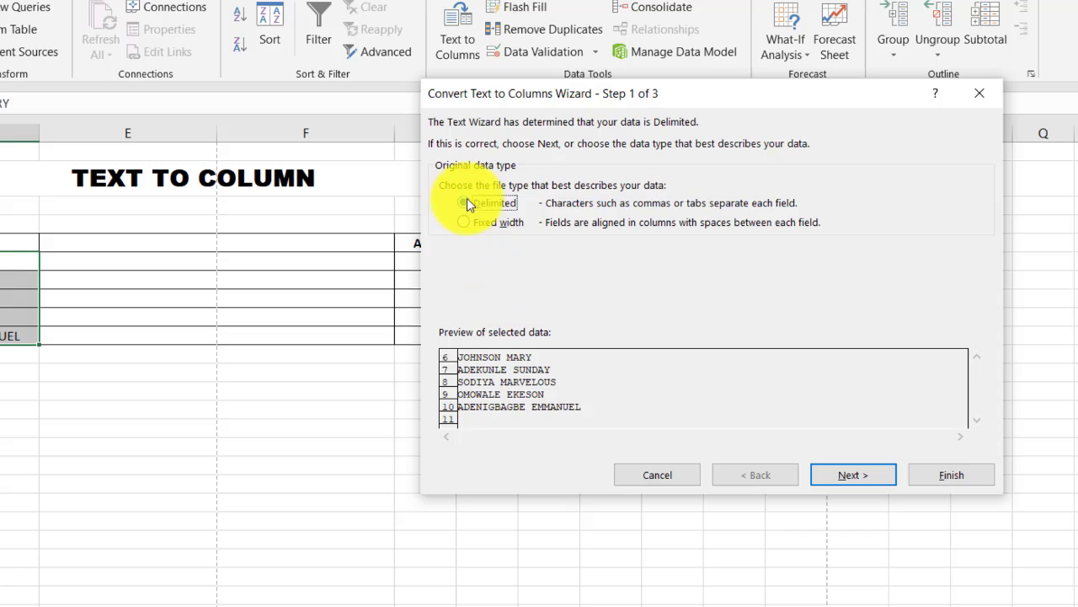
- Make Space the only delimiter, with Tab, Comma and Other unticked, and reach Step 3
{"action": "left_click", "coordinate": [856, 470]}
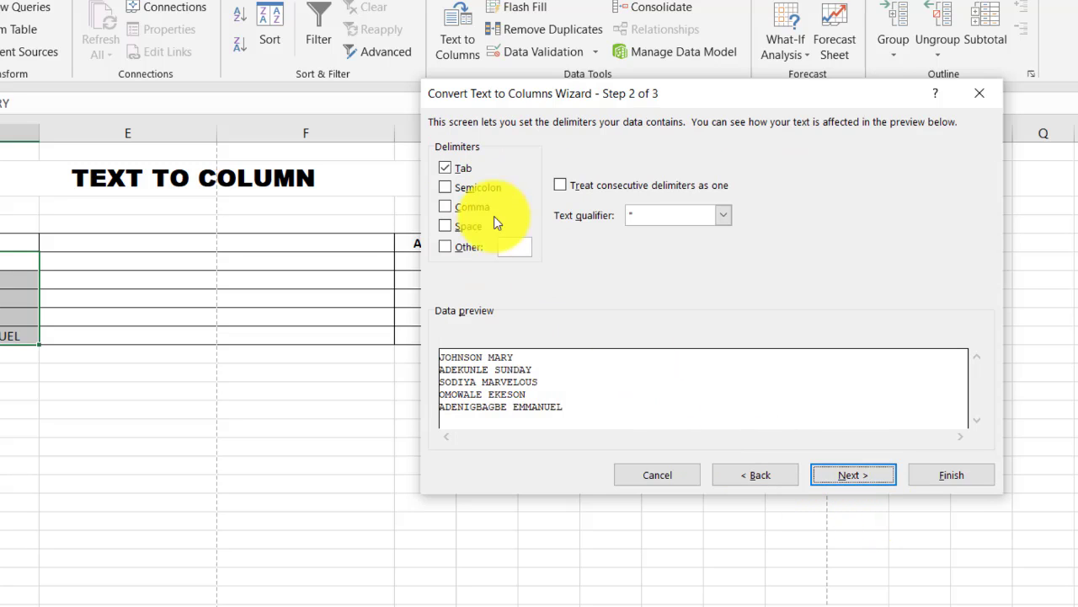
{"action": "left_click", "coordinate": [445, 207]}
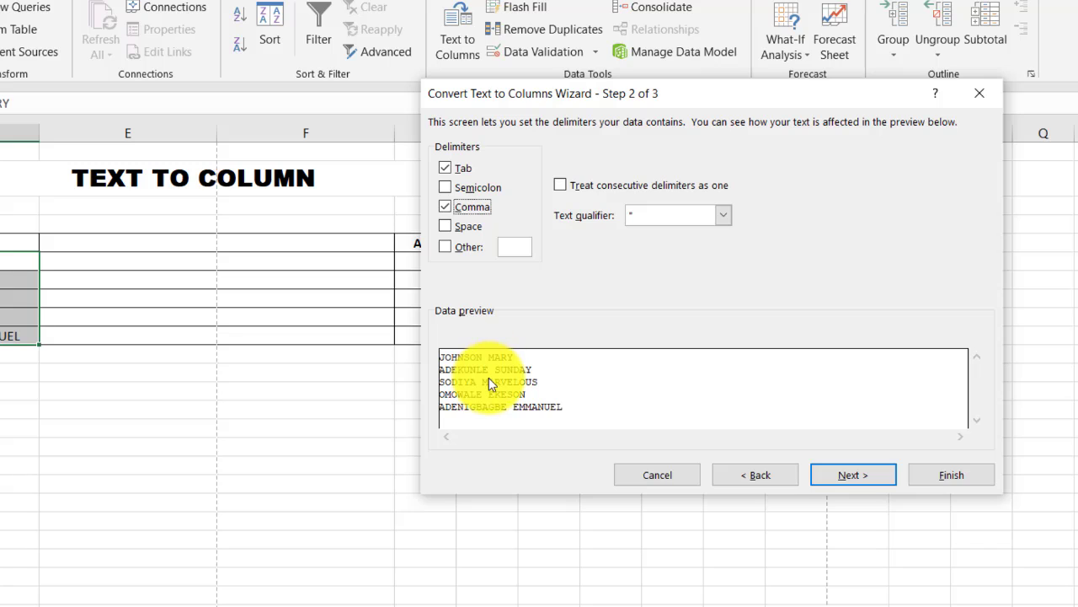
{"action": "left_click", "coordinate": [444, 225]}
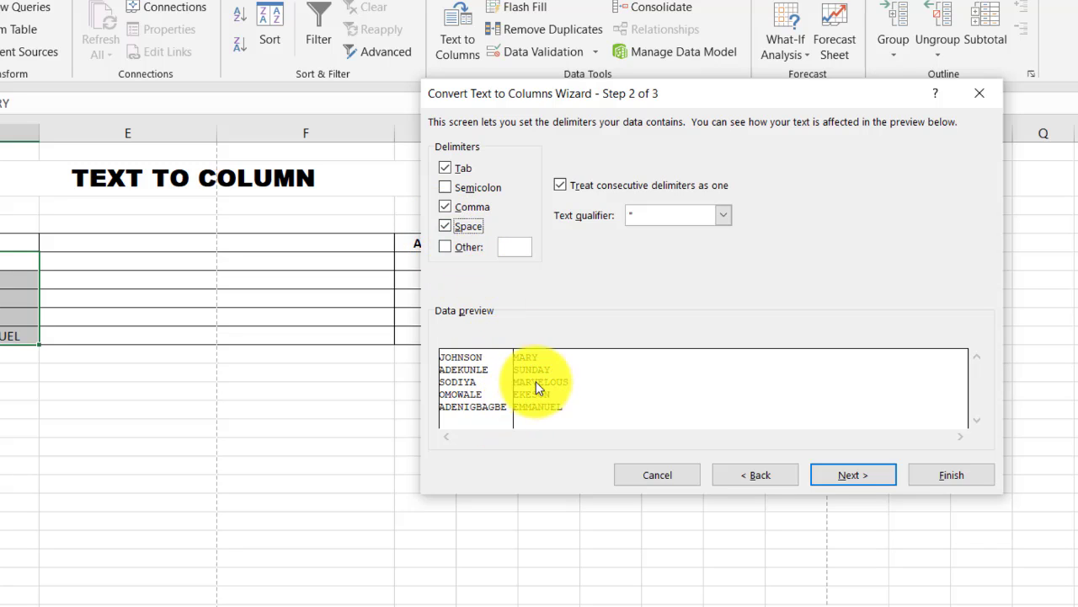
{"action": "left_click", "coordinate": [449, 208]}
{"action": "left_click", "coordinate": [446, 169]}
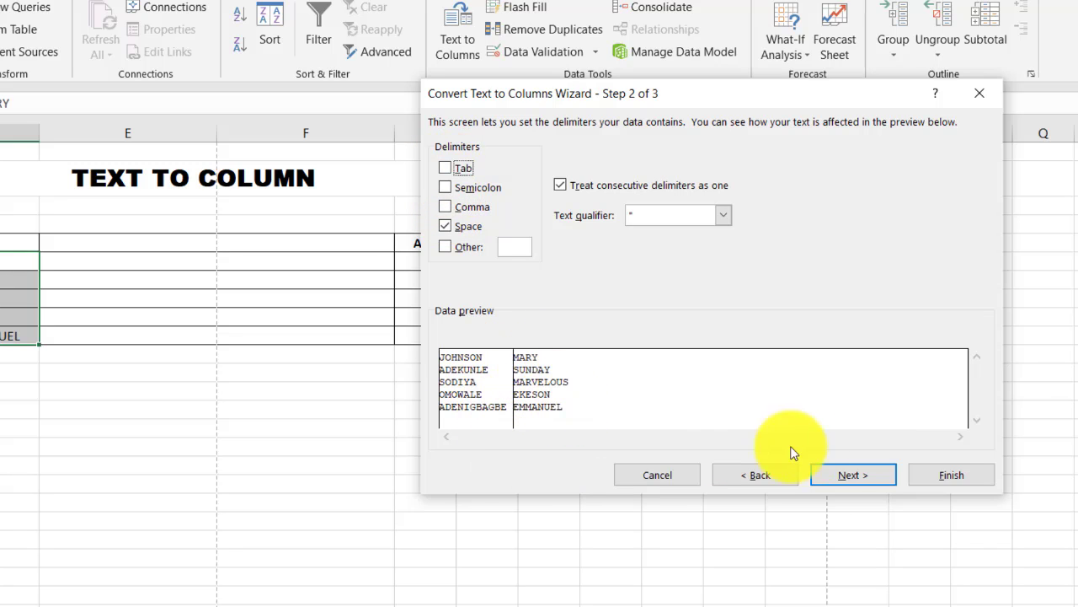
{"action": "left_click", "coordinate": [843, 472]}
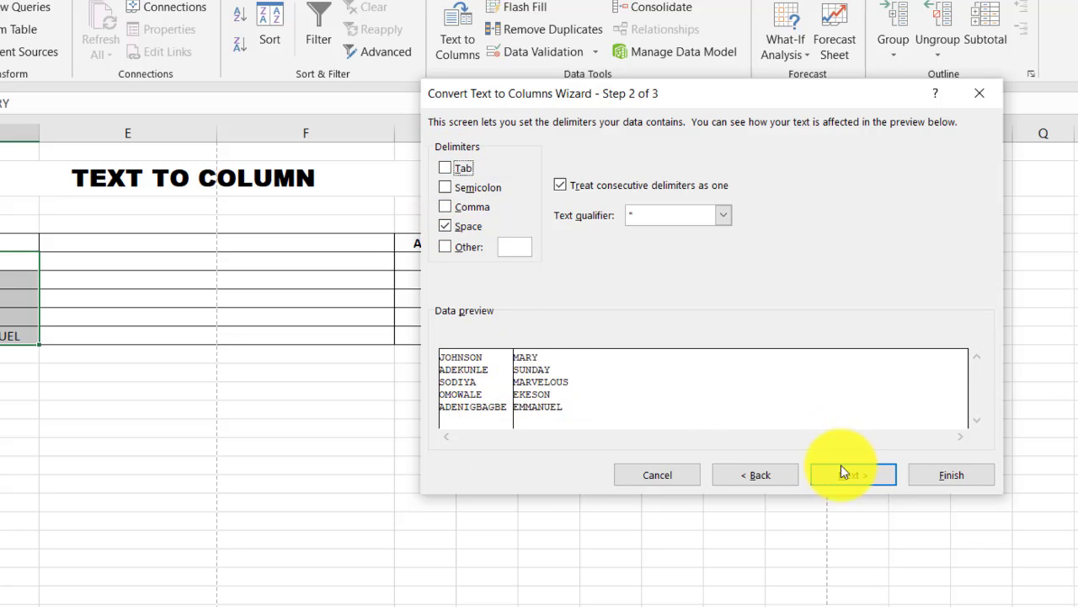
{"action": "left_click", "coordinate": [455, 245]}
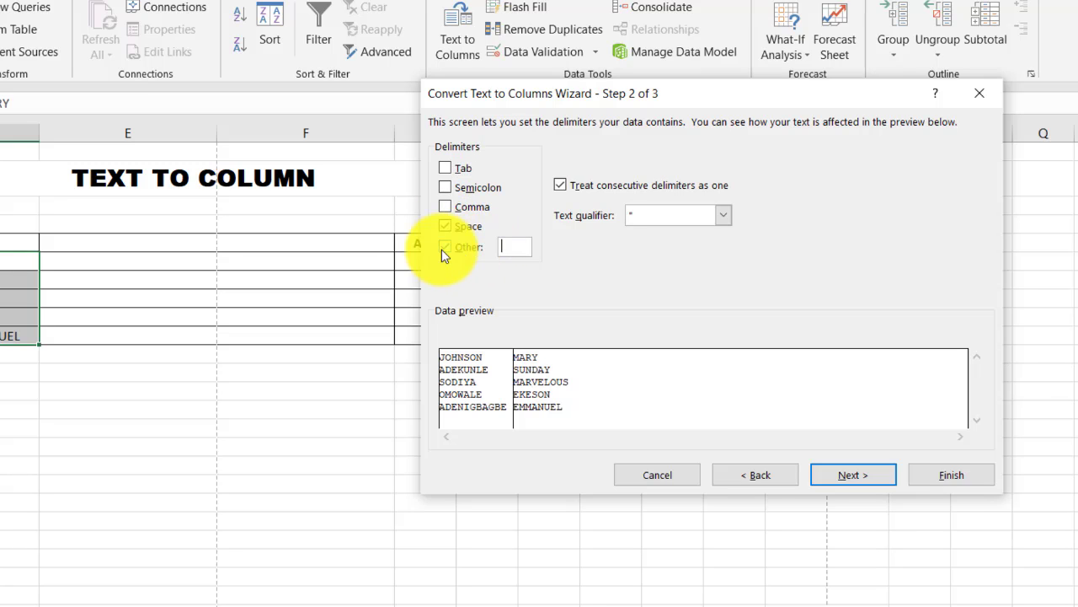
{"action": "left_click", "coordinate": [443, 247]}
{"action": "left_click", "coordinate": [838, 473]}
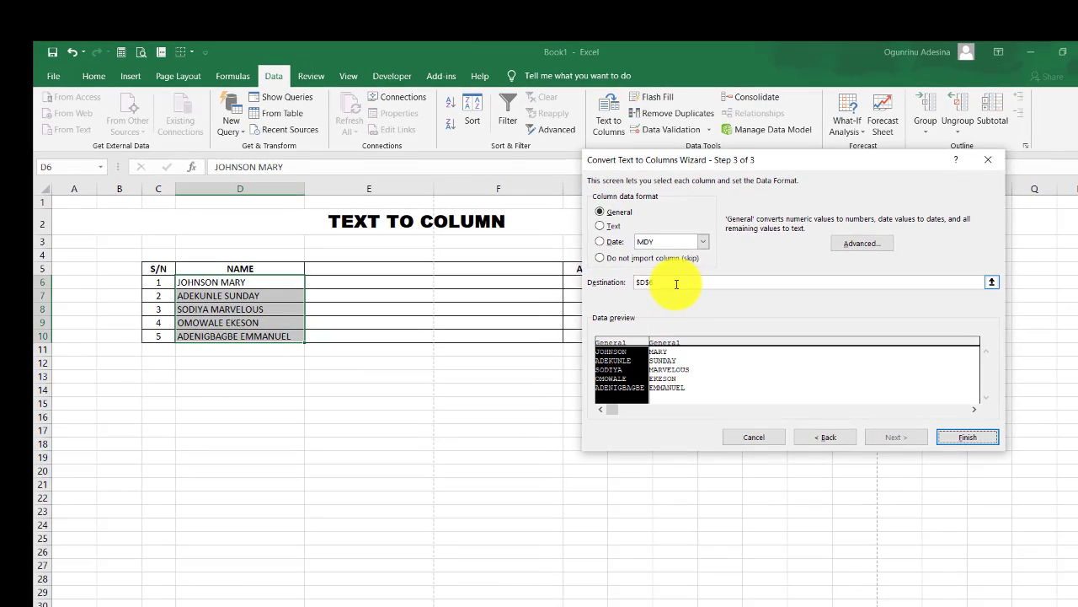
- Set the destination to $E$6 and finish, accepting replacement of the existing cells
{"action": "left_click", "coordinate": [677, 284]}
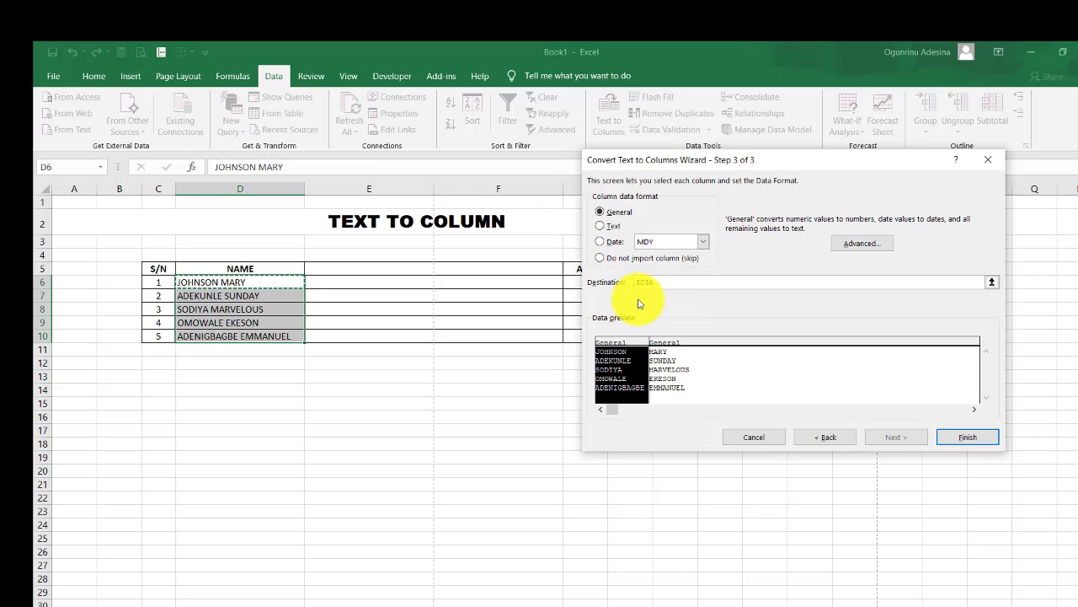
{"action": "left_click", "coordinate": [385, 279]}
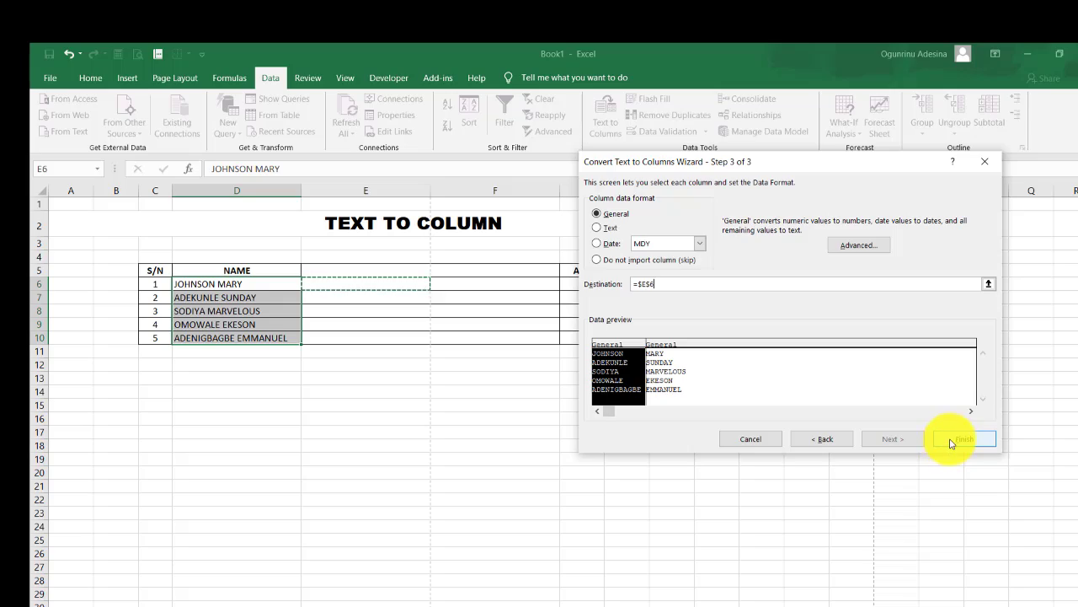
{"action": "left_click", "coordinate": [951, 441]}
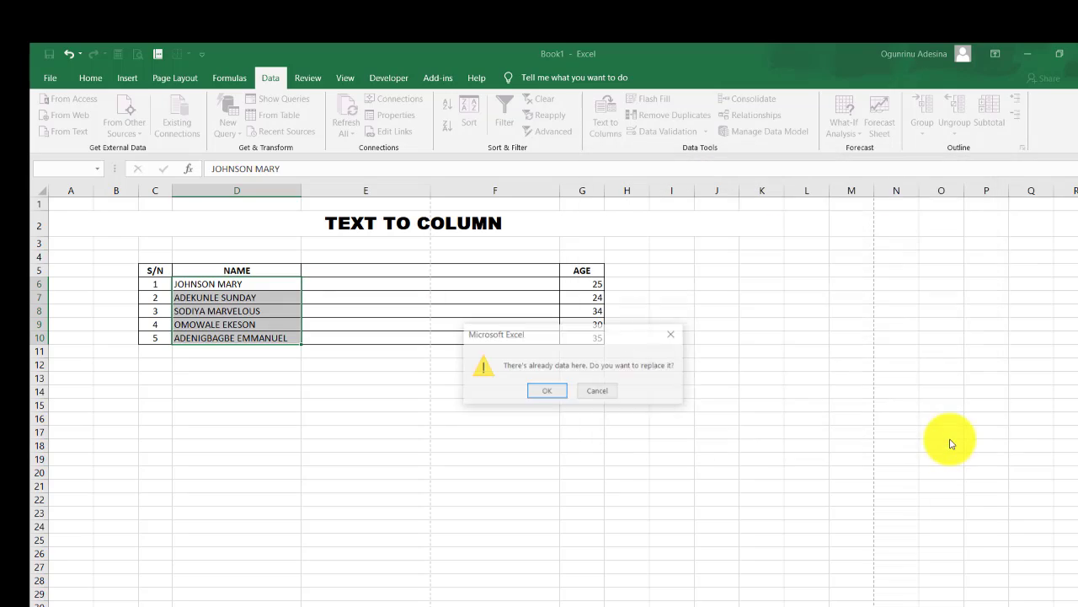
{"action": "left_click", "coordinate": [555, 396]}
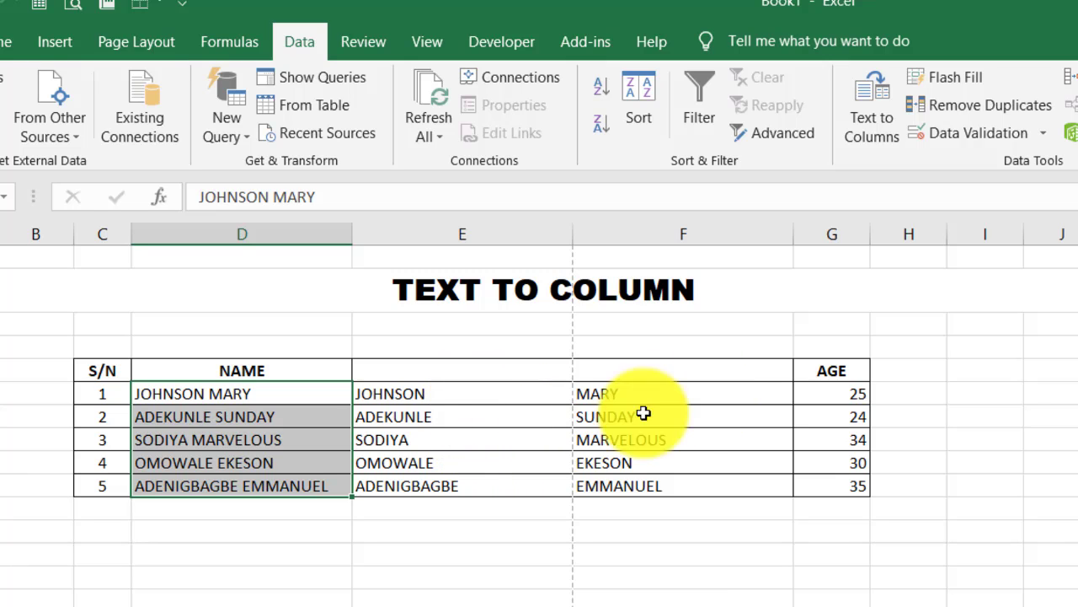
- Check the split values JOHNSON in E6 and MARY in F6, then undo the split
{"action": "left_click", "coordinate": [324, 398]}
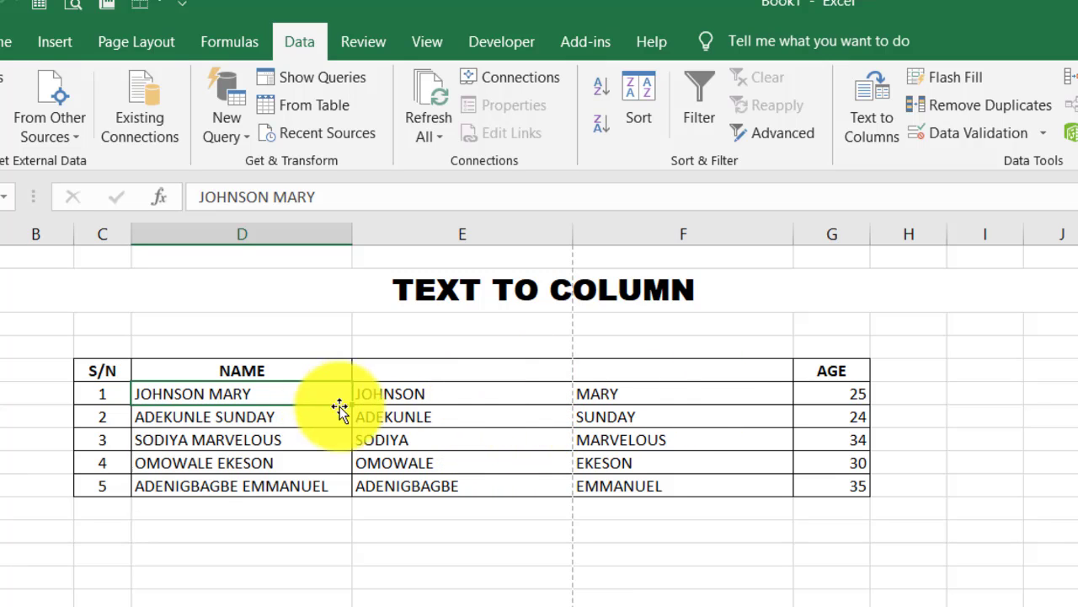
{"action": "left_click", "coordinate": [481, 403]}
{"action": "left_click", "coordinate": [653, 401]}
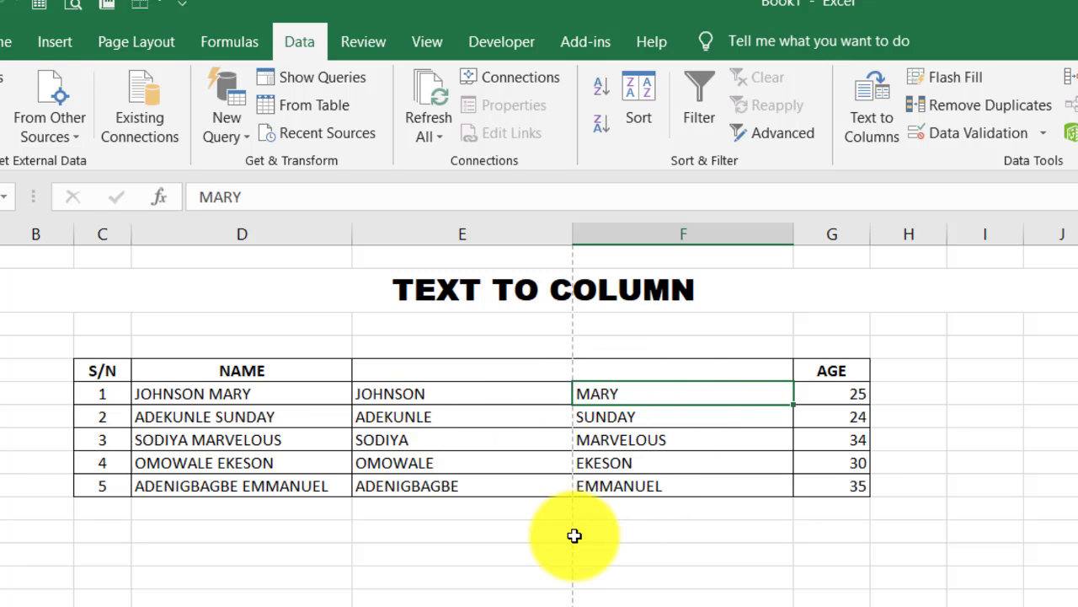
{"action": "key", "text": "ctrl+z"}
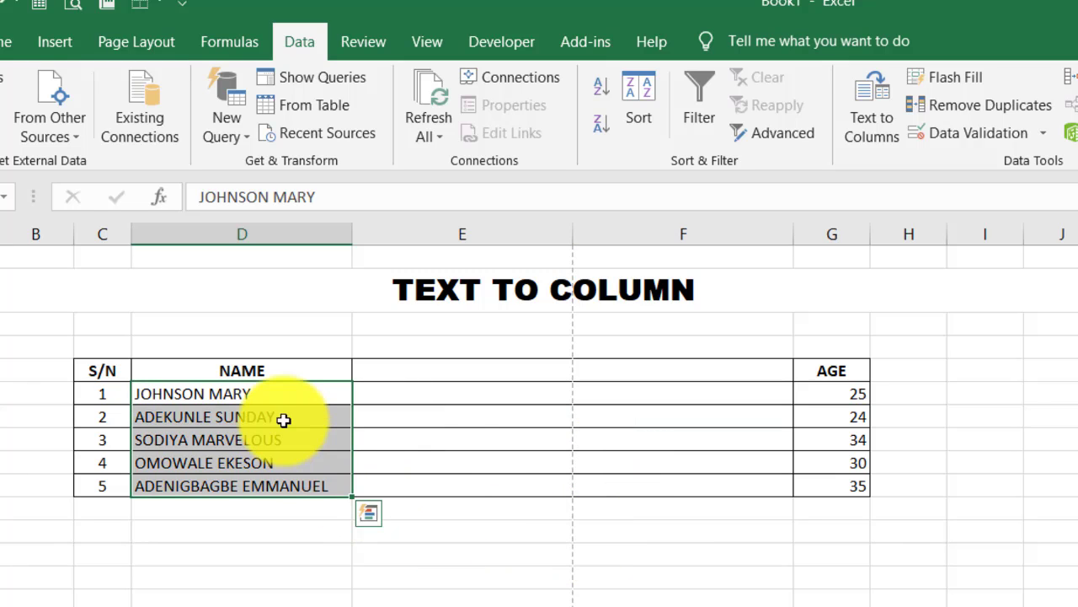
{"action": "left_click", "coordinate": [290, 390]}
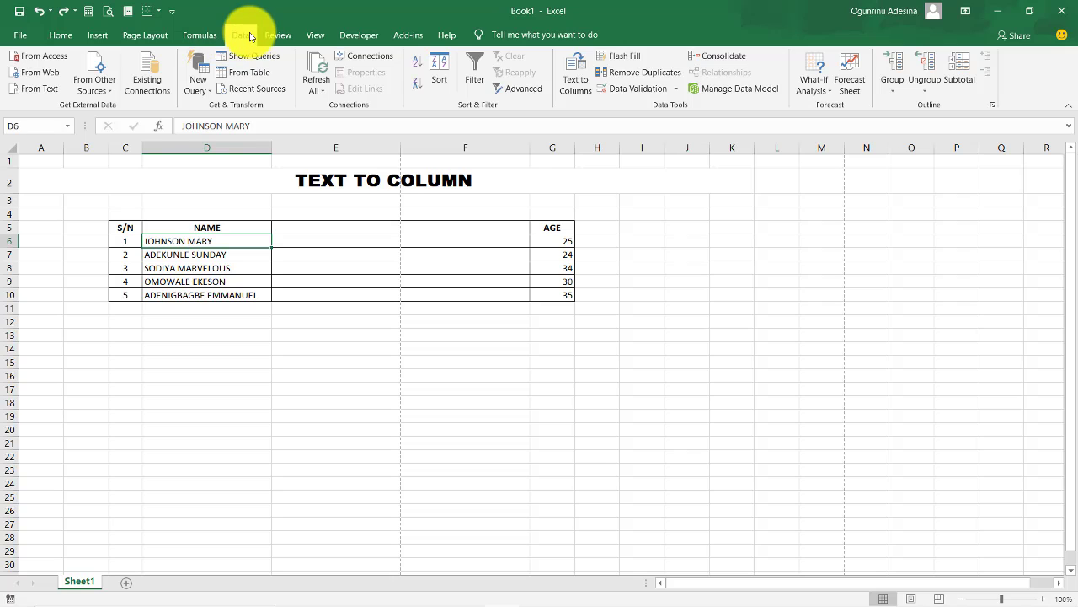
- Collapse and re-pin the ribbon, then reselect the five names in D6:D10
{"action": "double_click", "coordinate": [250, 35]}
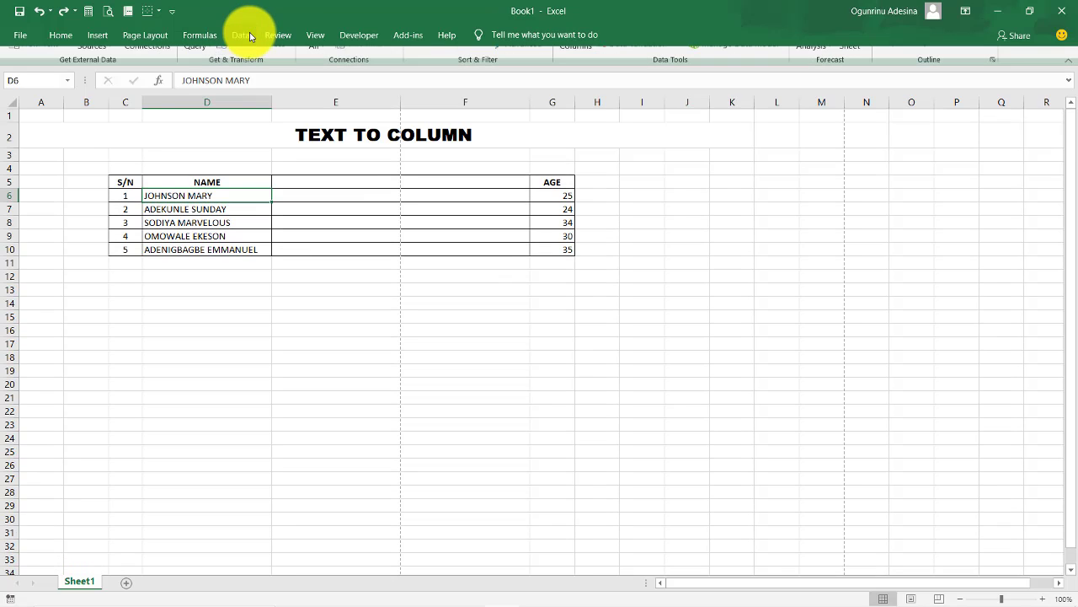
{"action": "double_click", "coordinate": [246, 38]}
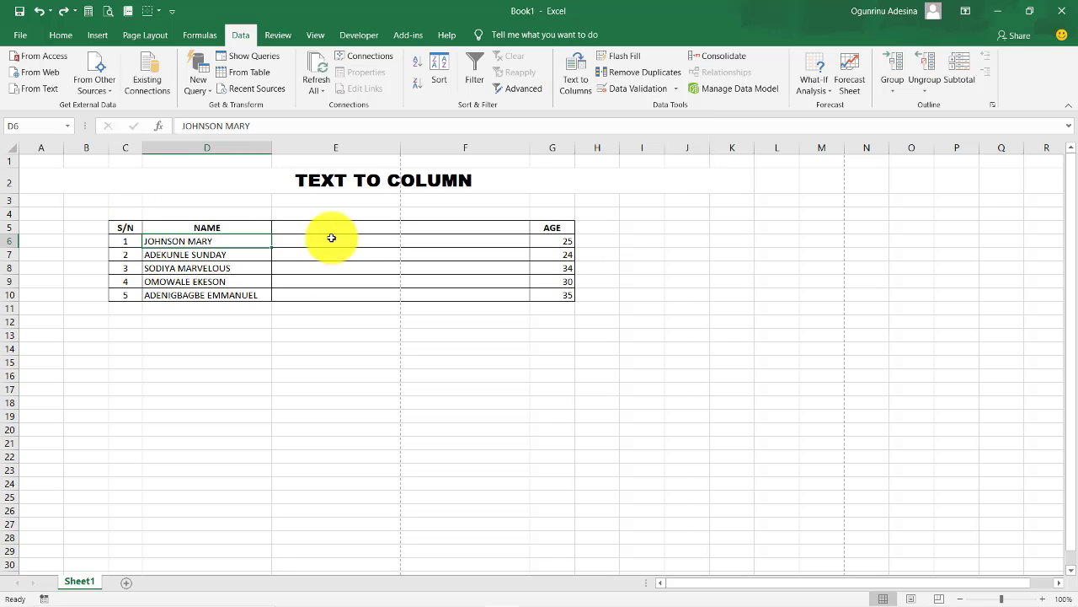
{"action": "left_click_drag", "start_coordinate": [215, 242], "coordinate": [219, 299]}
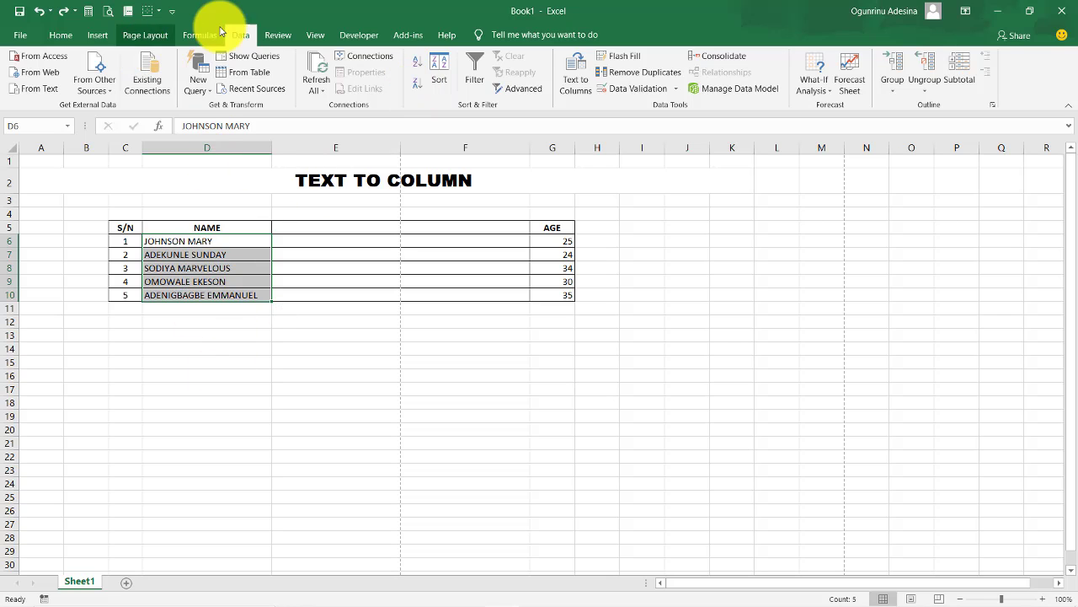
- Split the names on Space with the default destination, overwriting the NAME column
{"action": "left_click", "coordinate": [574, 80]}
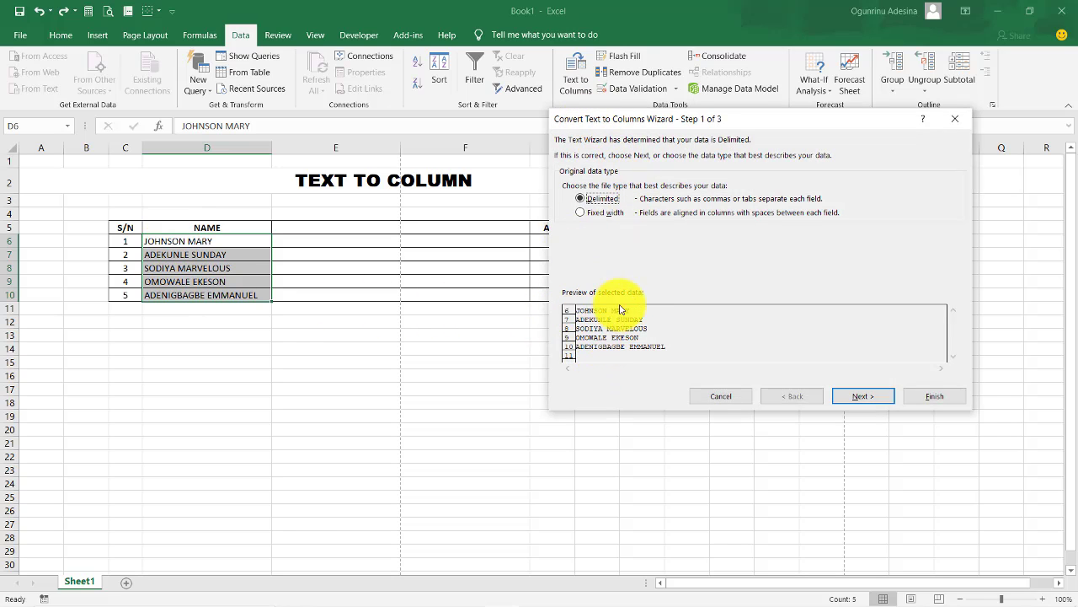
{"action": "left_click", "coordinate": [868, 398]}
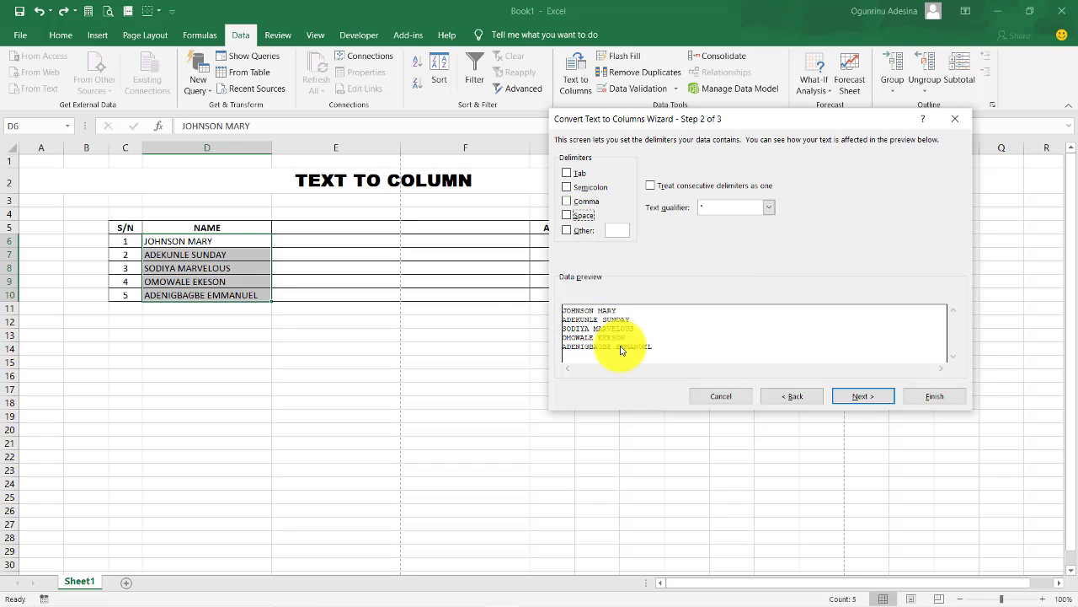
{"action": "left_click", "coordinate": [568, 215]}
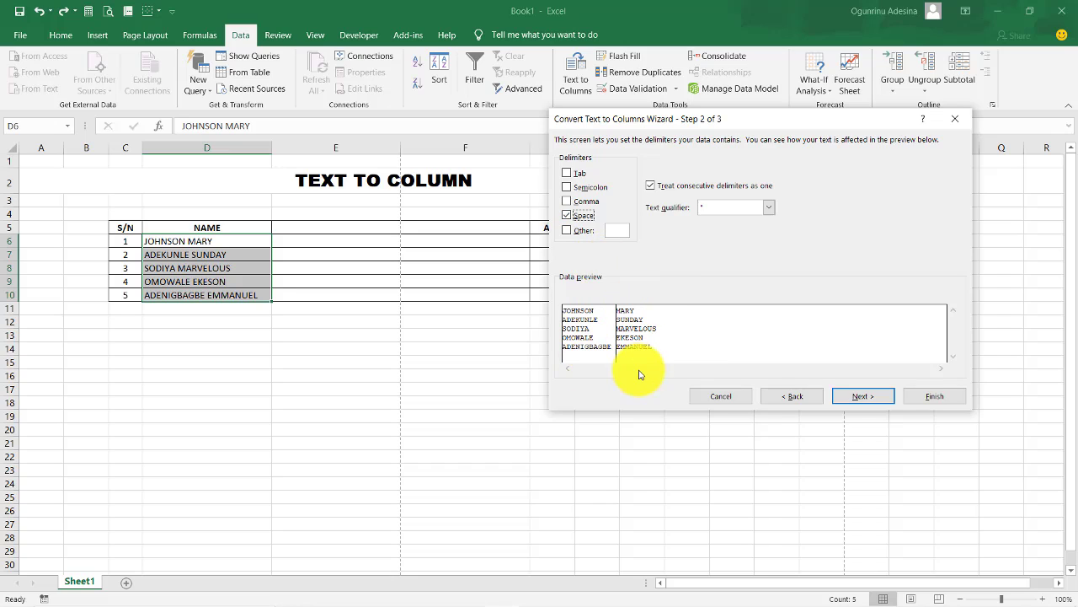
{"action": "left_click", "coordinate": [876, 397]}
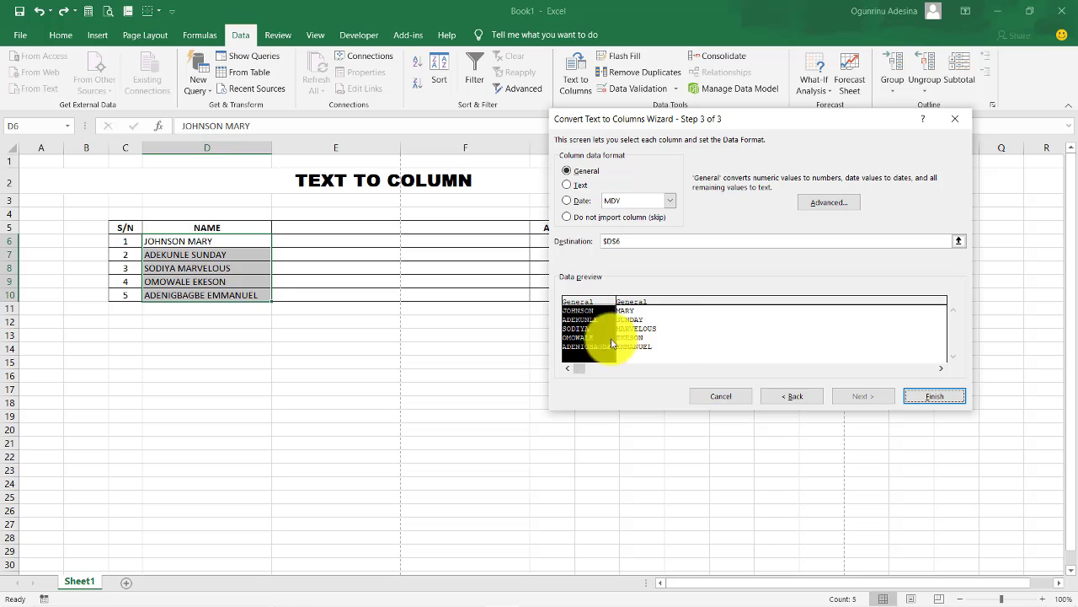
{"action": "left_click", "coordinate": [922, 397]}
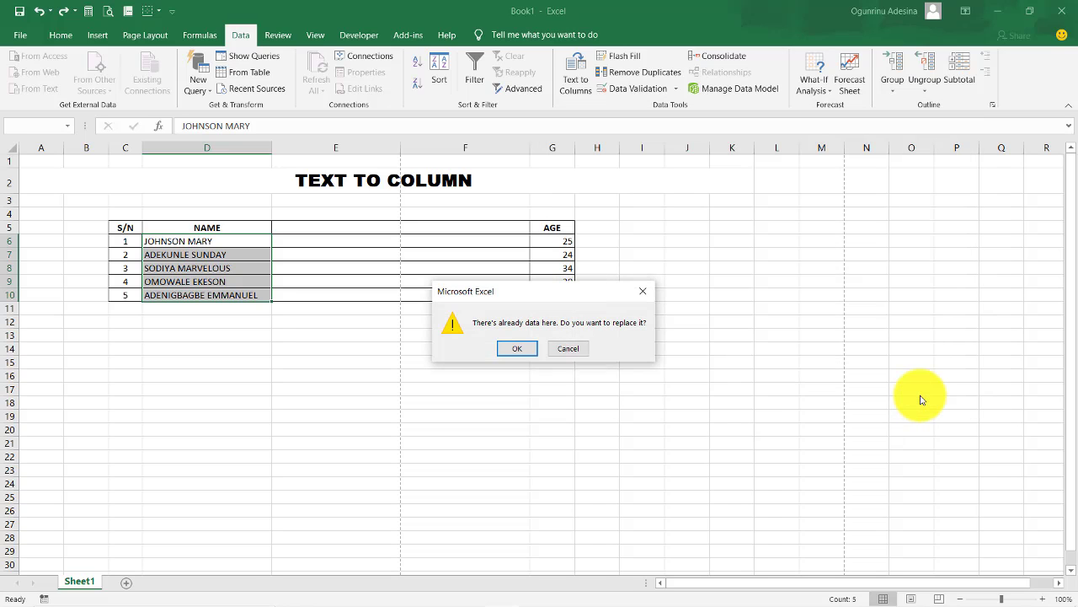
{"action": "left_click", "coordinate": [530, 350]}
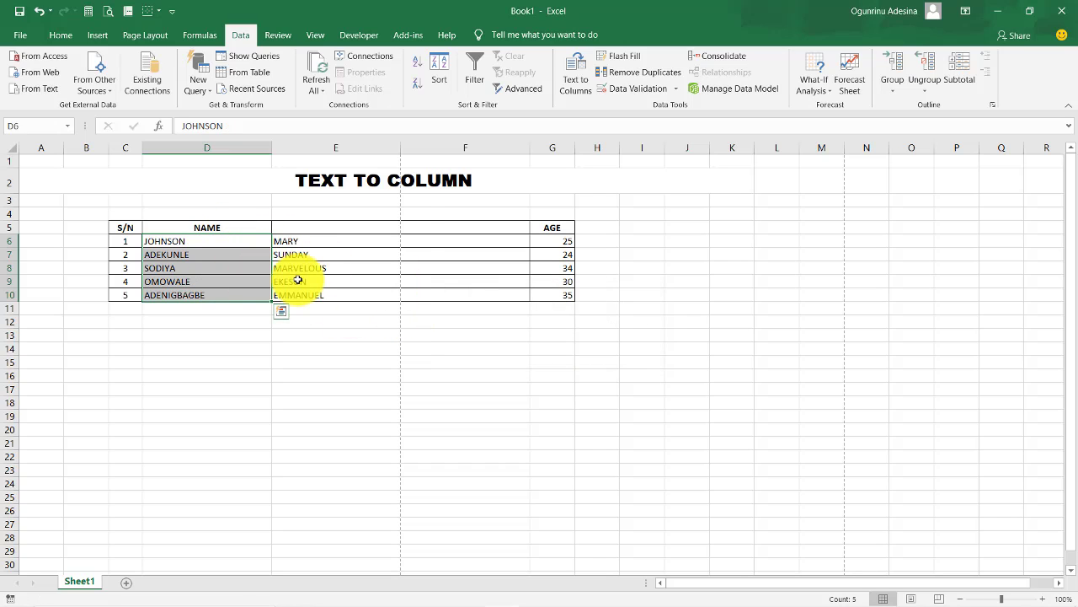
- Undo that split to restore the full names and reselect D6:D10
{"action": "key", "text": "ctrl+z"}
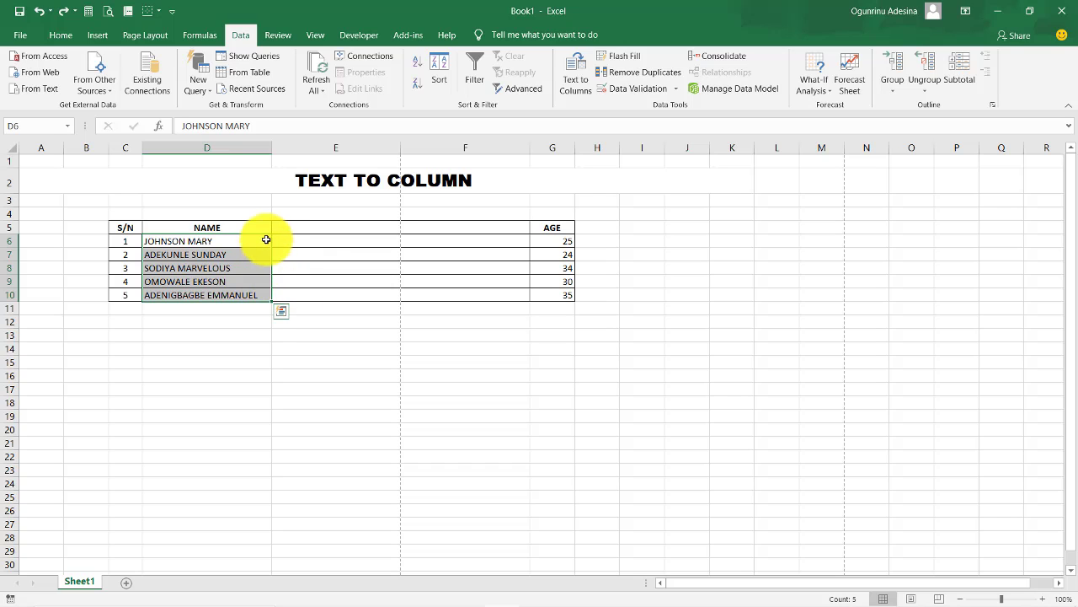
{"action": "left_click", "coordinate": [319, 284]}
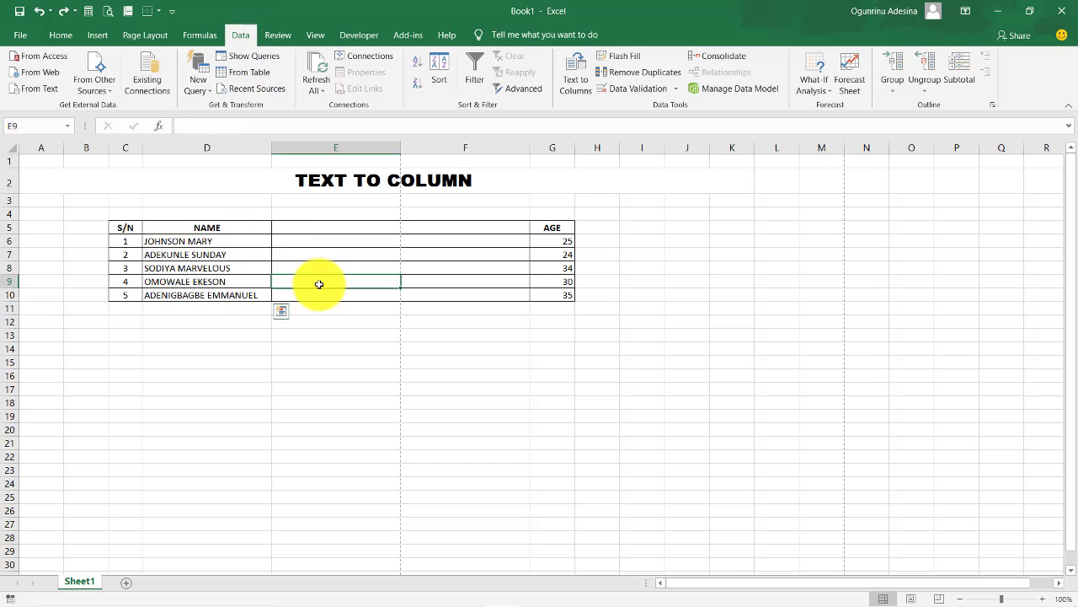
{"action": "left_click_drag", "start_coordinate": [188, 241], "coordinate": [193, 294]}
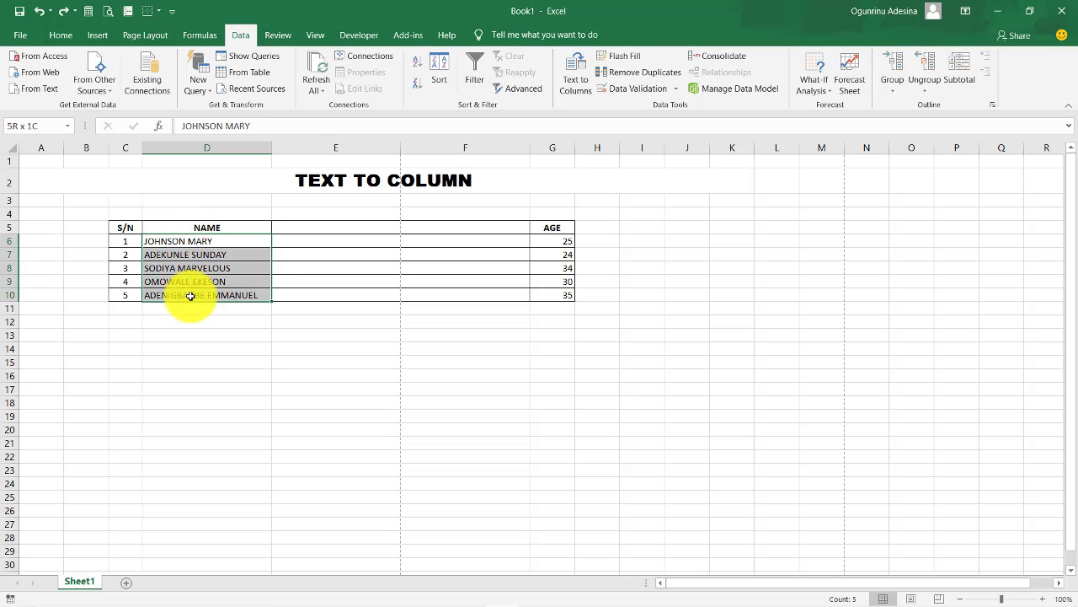
- Rerun Text to Columns on Space with destination $E$6, filling surnames in E and first names in F
{"action": "left_click", "coordinate": [57, 35]}
{"action": "left_click", "coordinate": [244, 37]}
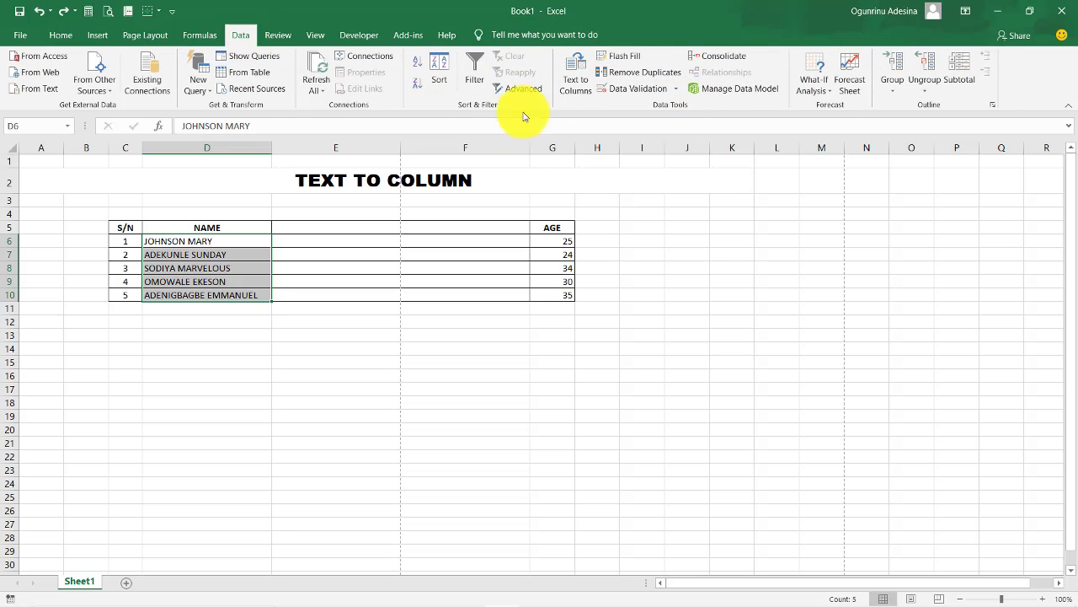
{"action": "left_click", "coordinate": [576, 78]}
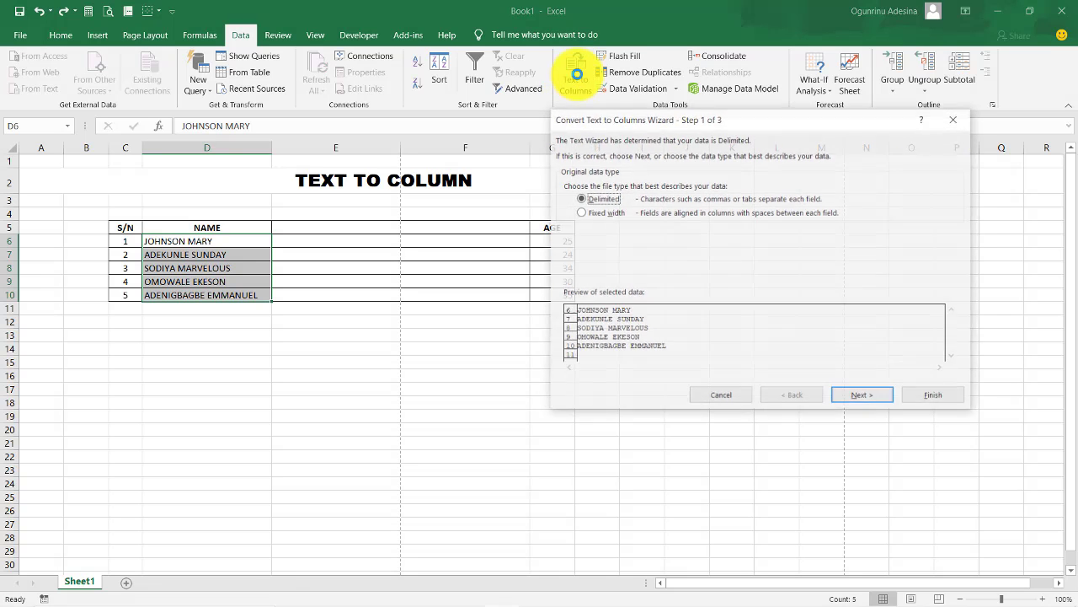
{"action": "left_click", "coordinate": [857, 396]}
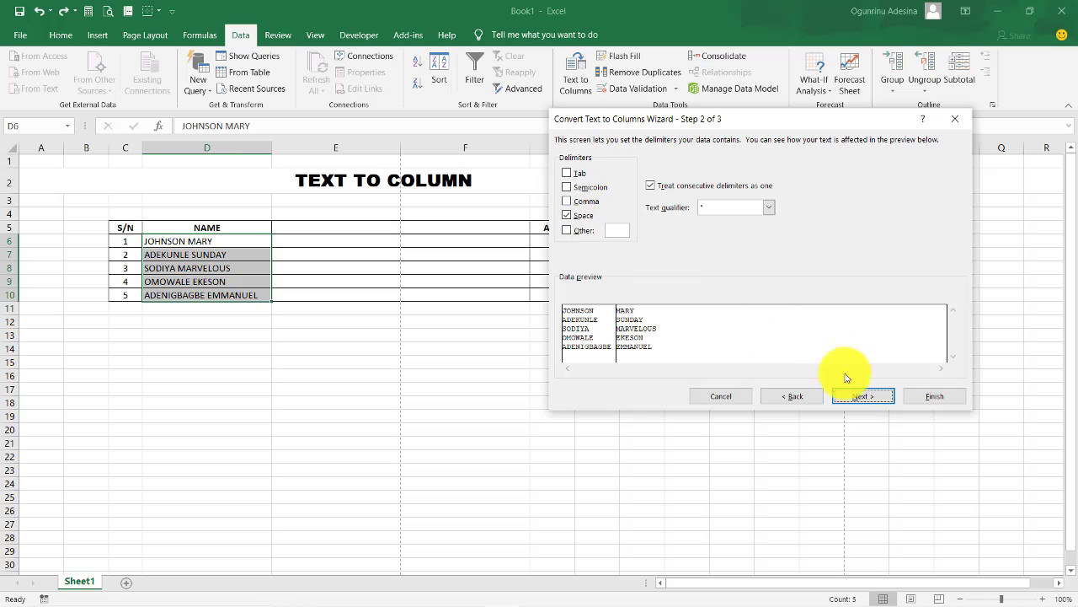
{"action": "left_click", "coordinate": [858, 396]}
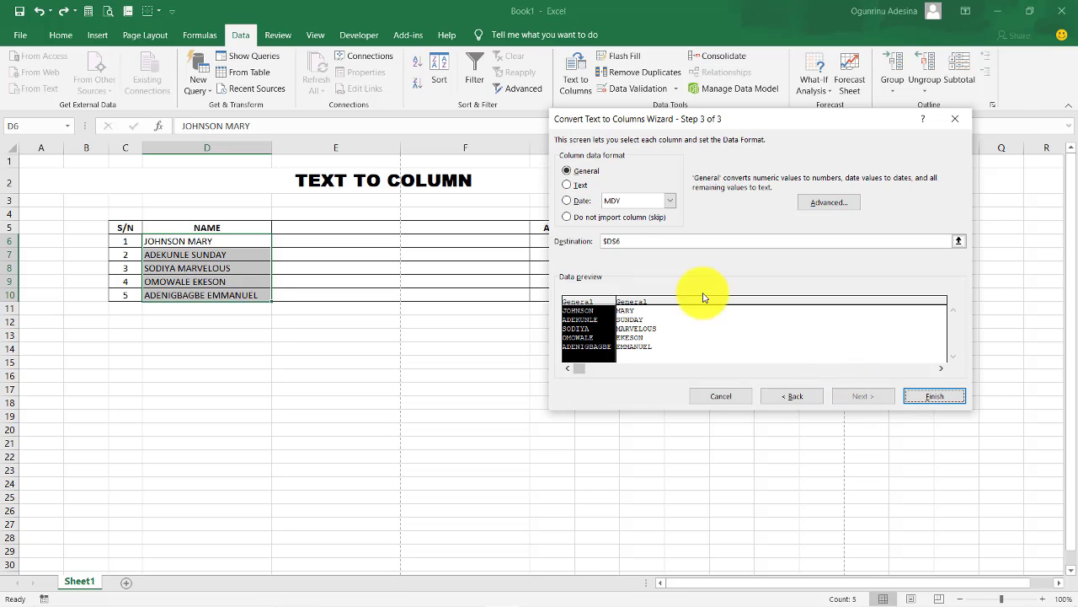
{"action": "left_click", "coordinate": [620, 242]}
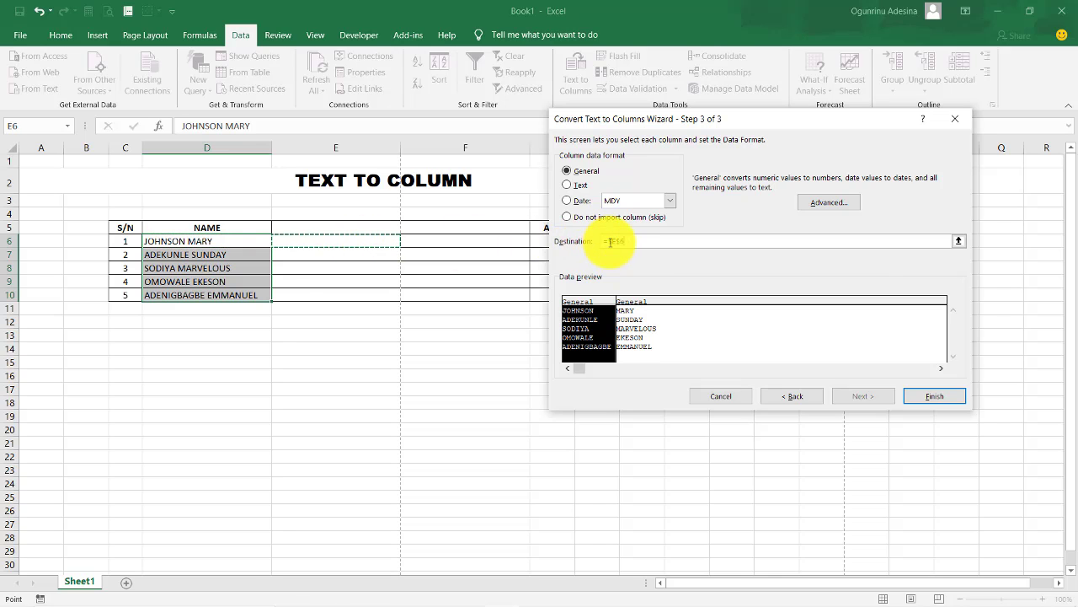
{"action": "left_click", "coordinate": [925, 397]}
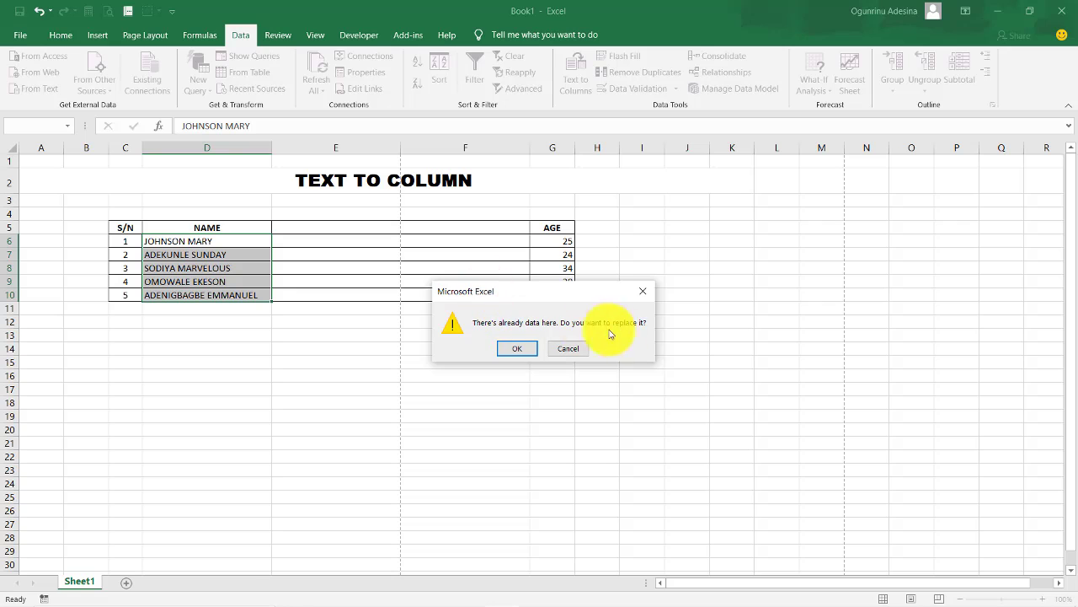
{"action": "left_click", "coordinate": [523, 349]}
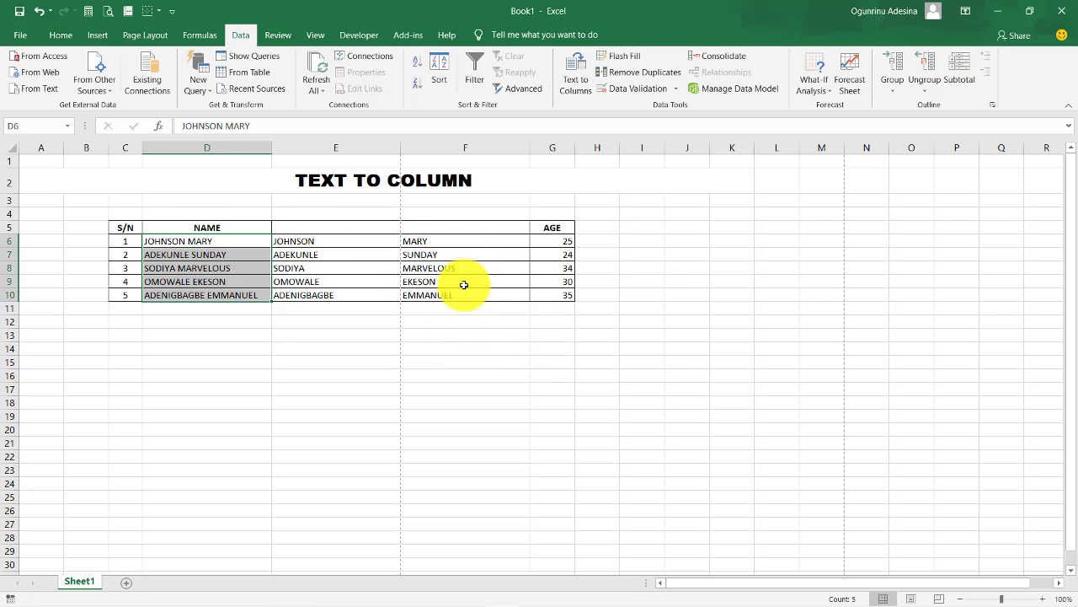
- Delete column D containing the full names
{"action": "left_click", "coordinate": [209, 148]}
{"action": "right_click", "coordinate": [209, 147]}
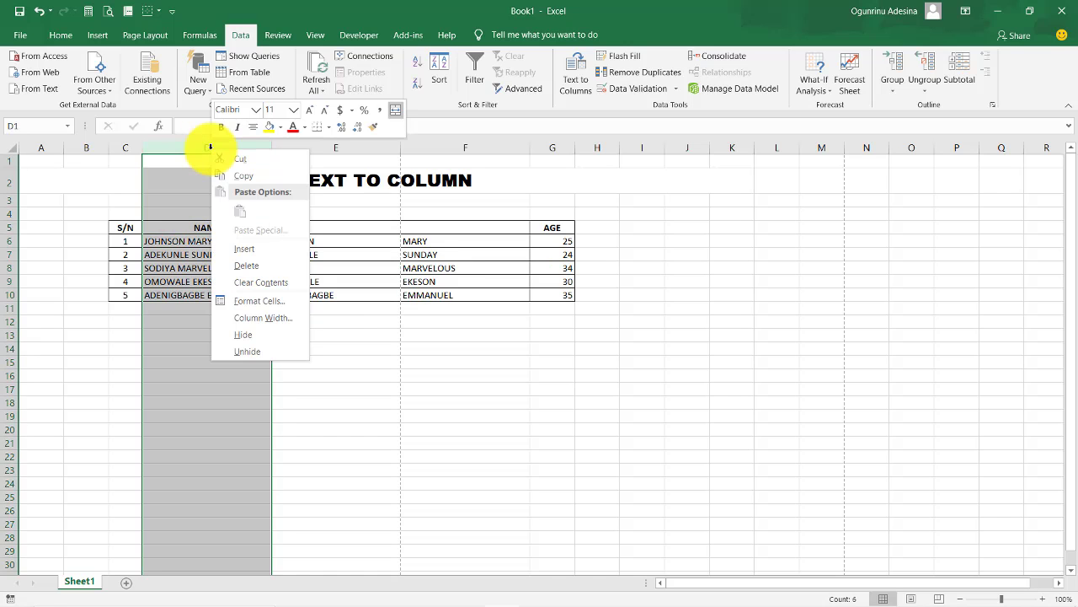
{"action": "left_click", "coordinate": [251, 265]}
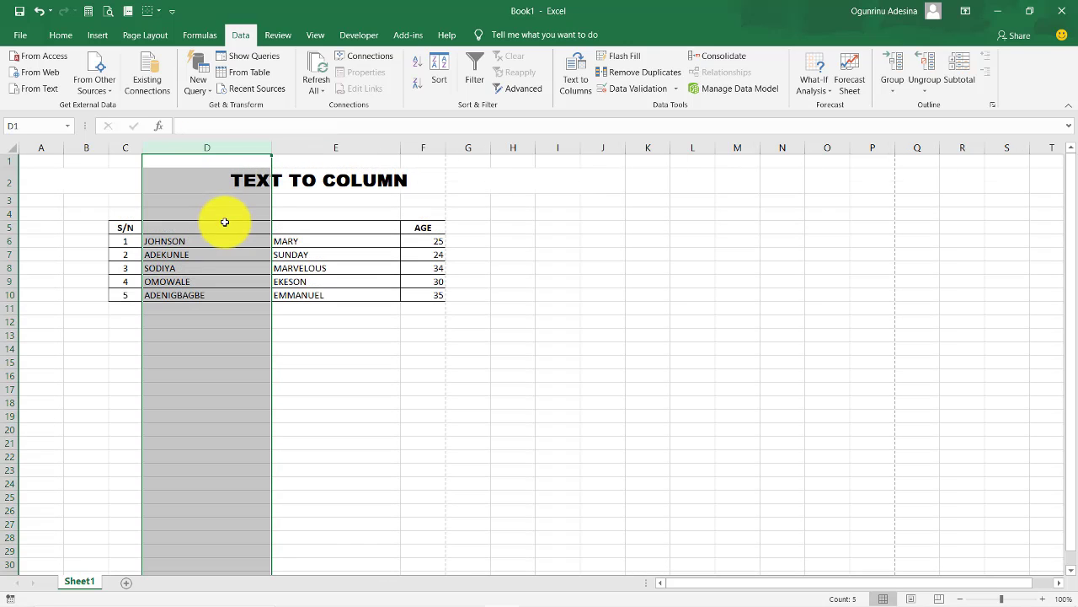
- Label D5 as LAST NAME and E5 as FIRST NAME
{"action": "left_click", "coordinate": [210, 230]}
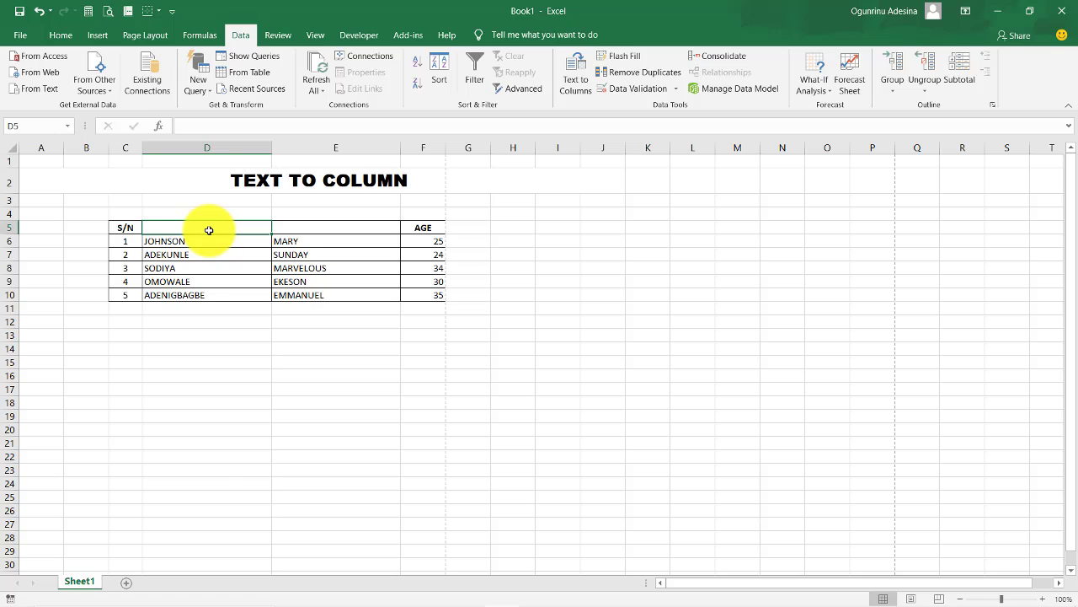
{"action": "type", "text": "F"}
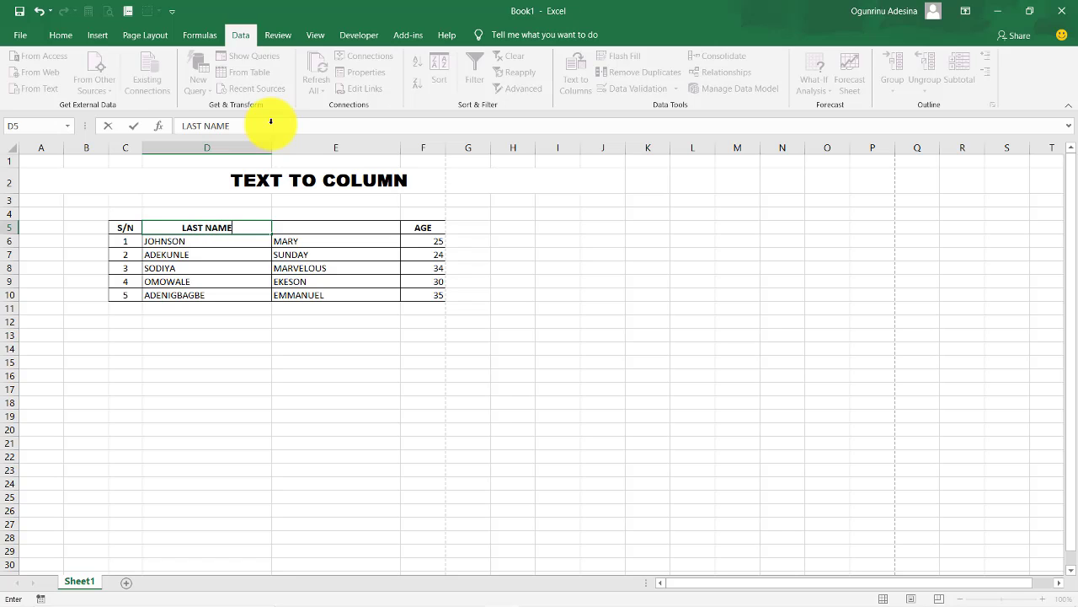
{"action": "key", "text": "Tab"}
{"action": "type", "text": "FRI"}
{"action": "key", "text": "BackSpace"}
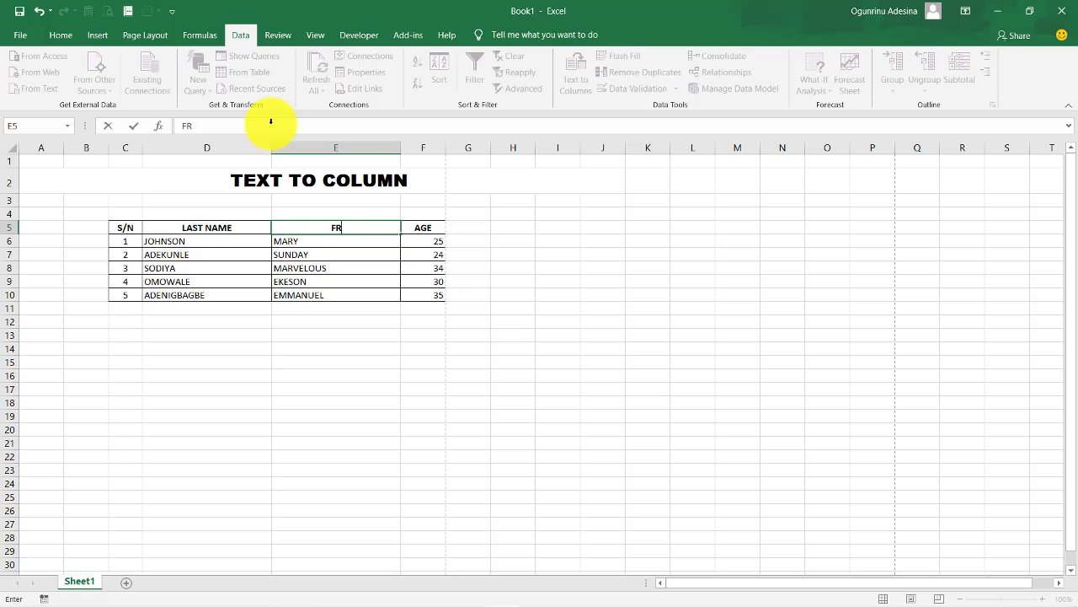
{"action": "type", "text": "ST NAME"}
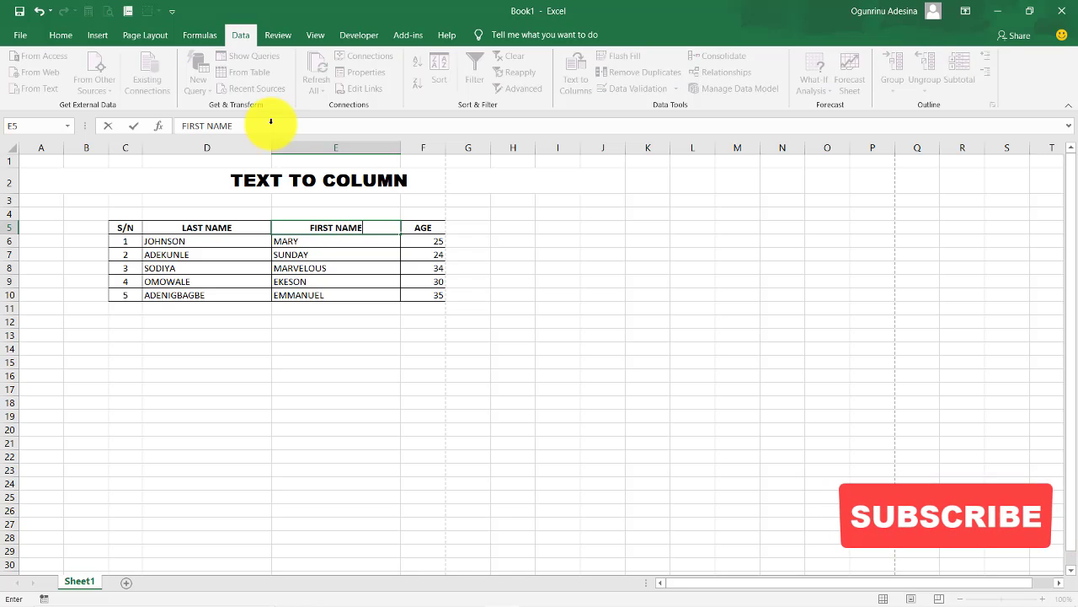
{"action": "left_click", "coordinate": [499, 318]}
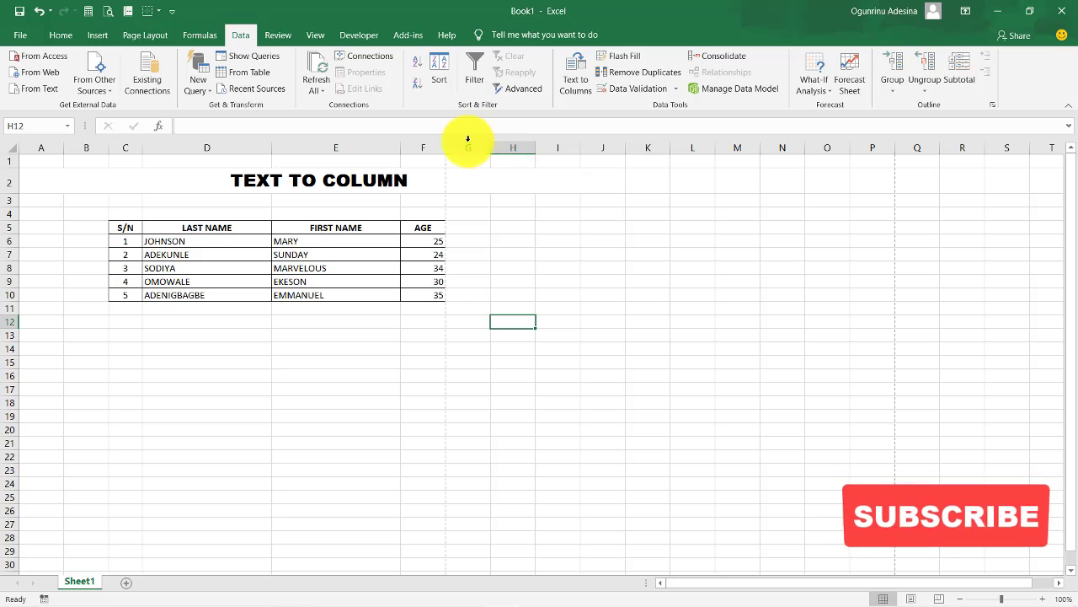